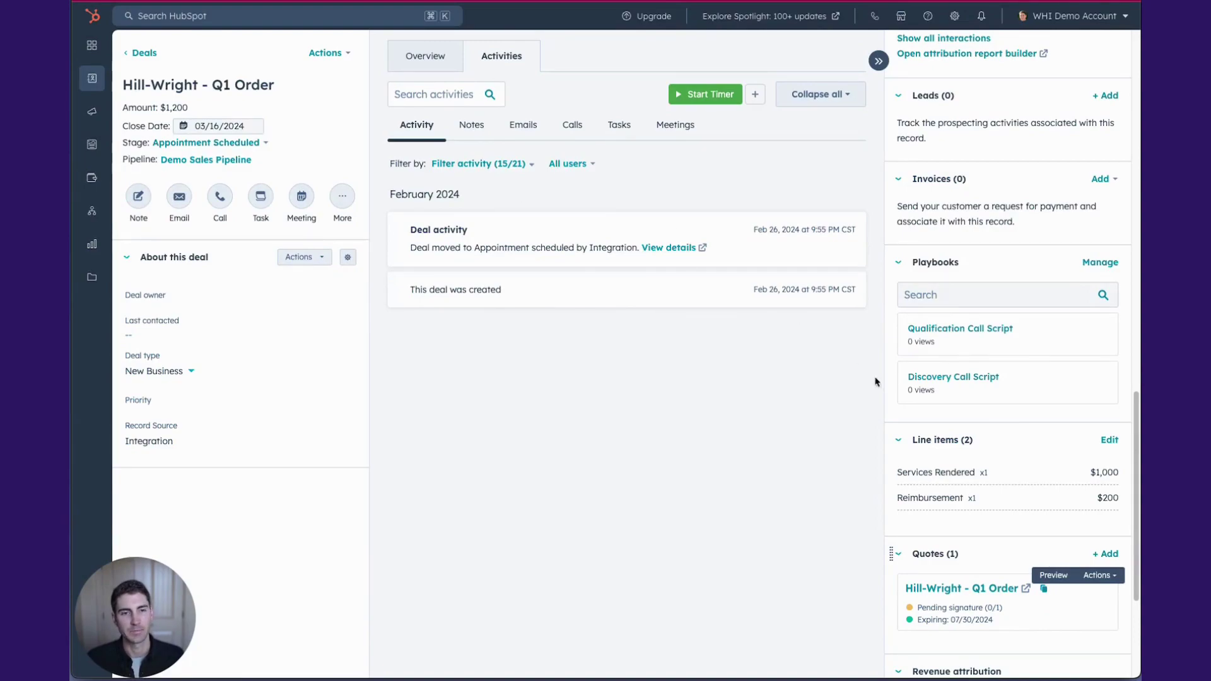
# Review the Hill-Wright - Q1 Order deal's associated contacts, company, line items and quote
pyautogui.scroll(2, 969, 495)
pyautogui.scroll(15, 969, 495)
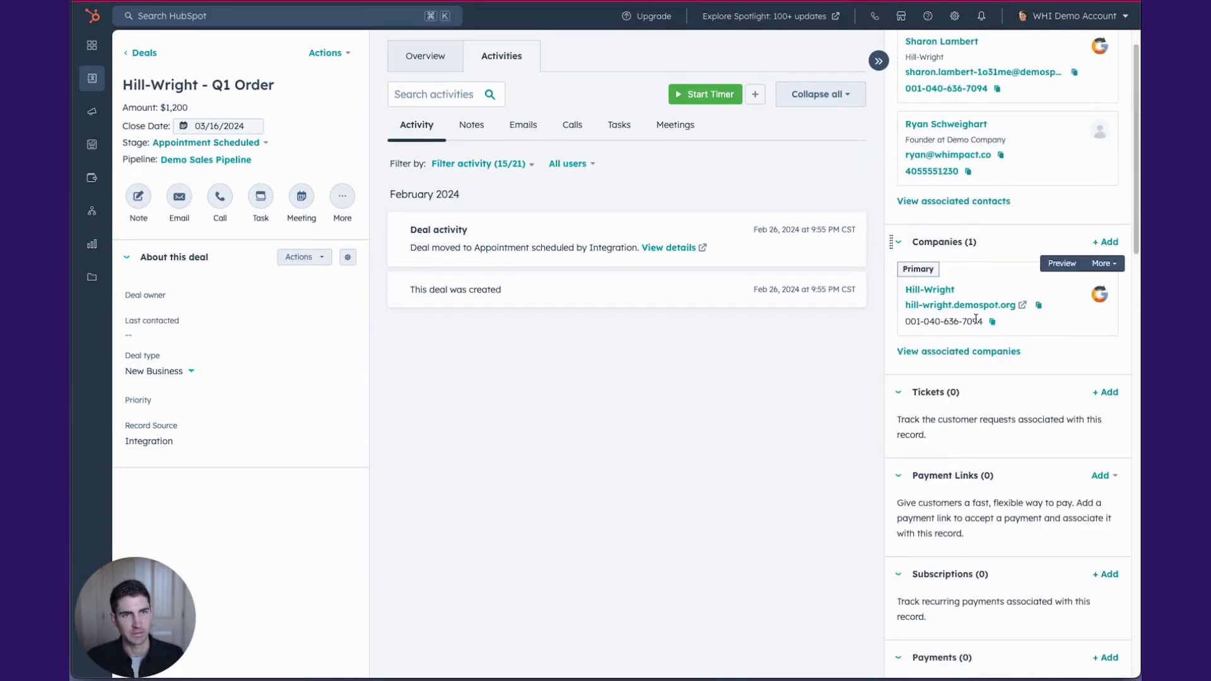
pyautogui.scroll(1, 976, 319)
pyautogui.scroll(-10, 965, 321)
pyautogui.scroll(-7, 957, 321)
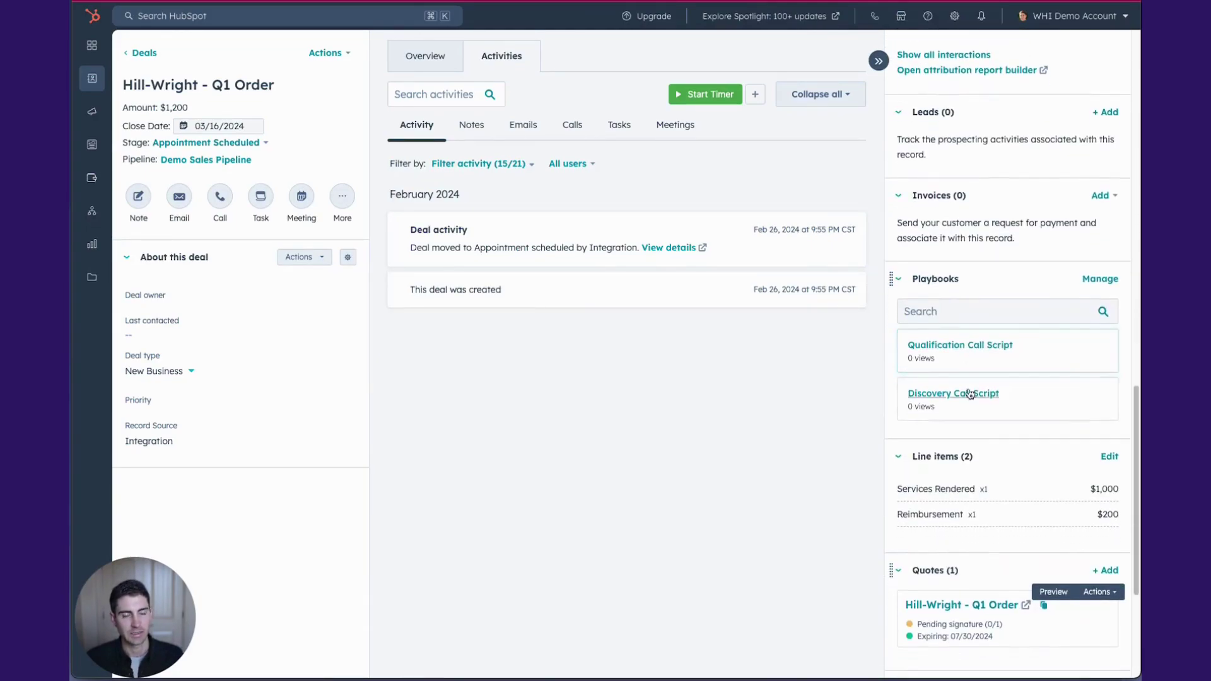
pyautogui.scroll(-1, 974, 414)
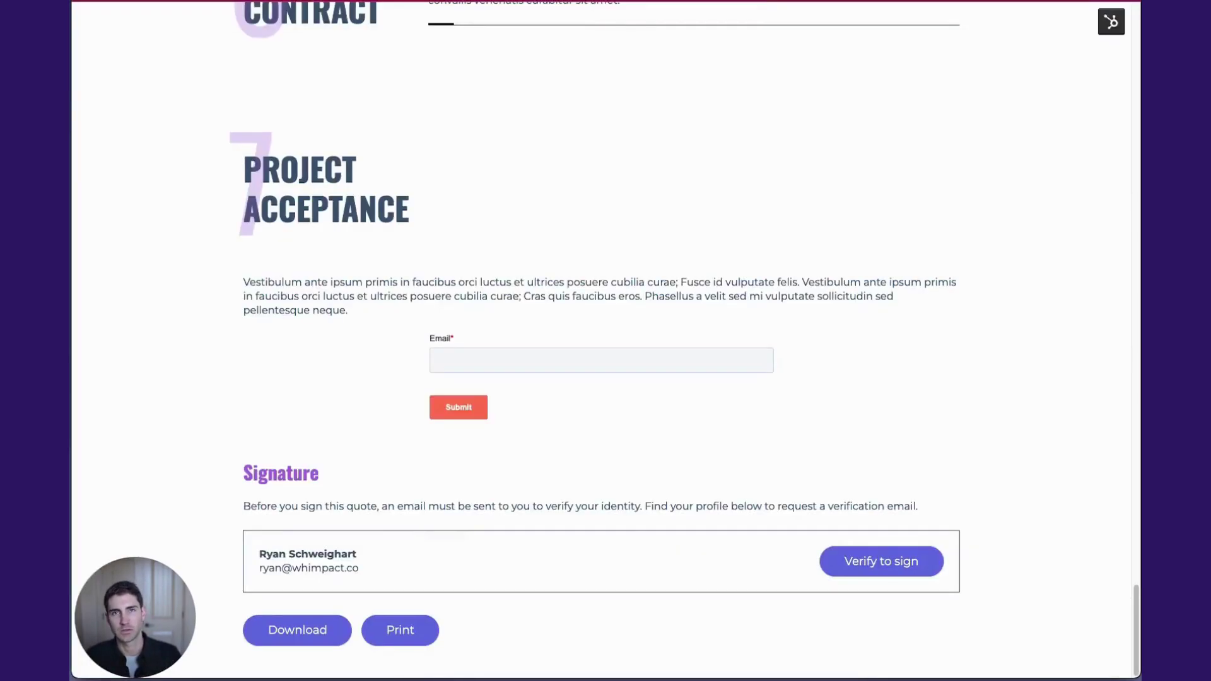
# Request verification to sign the quote, accept the signing terms for the signed document, and submit it
pyautogui.click(874, 561)
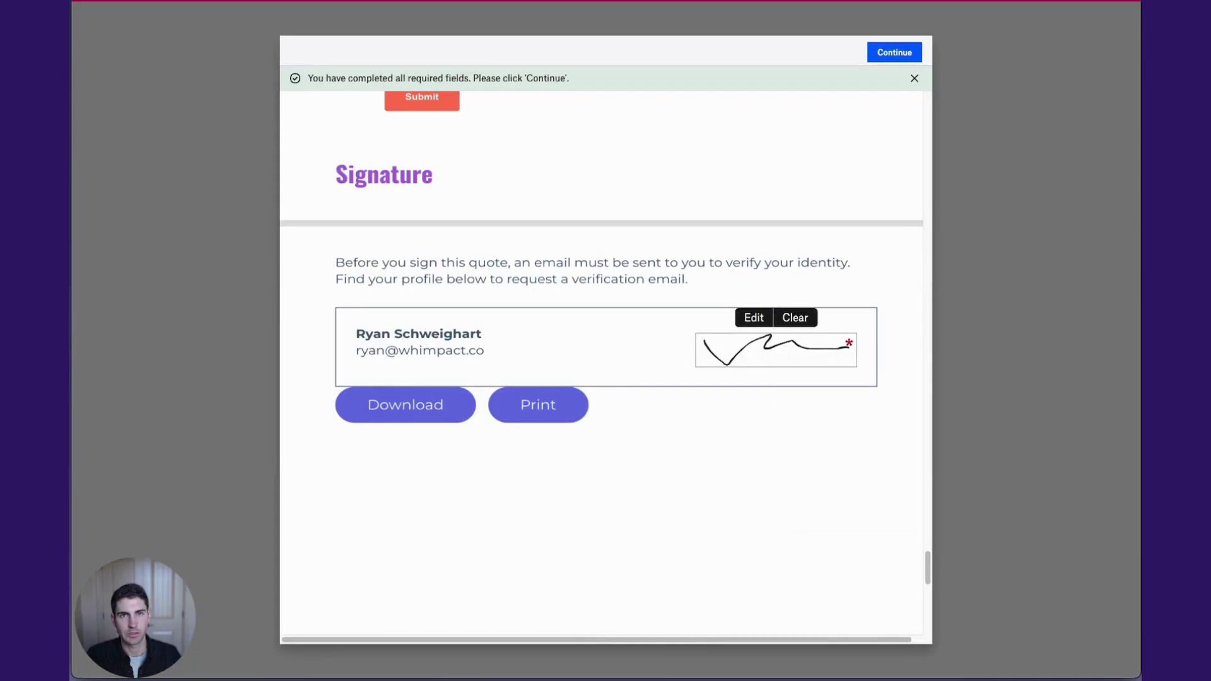
pyautogui.scroll(7, 474, 258)
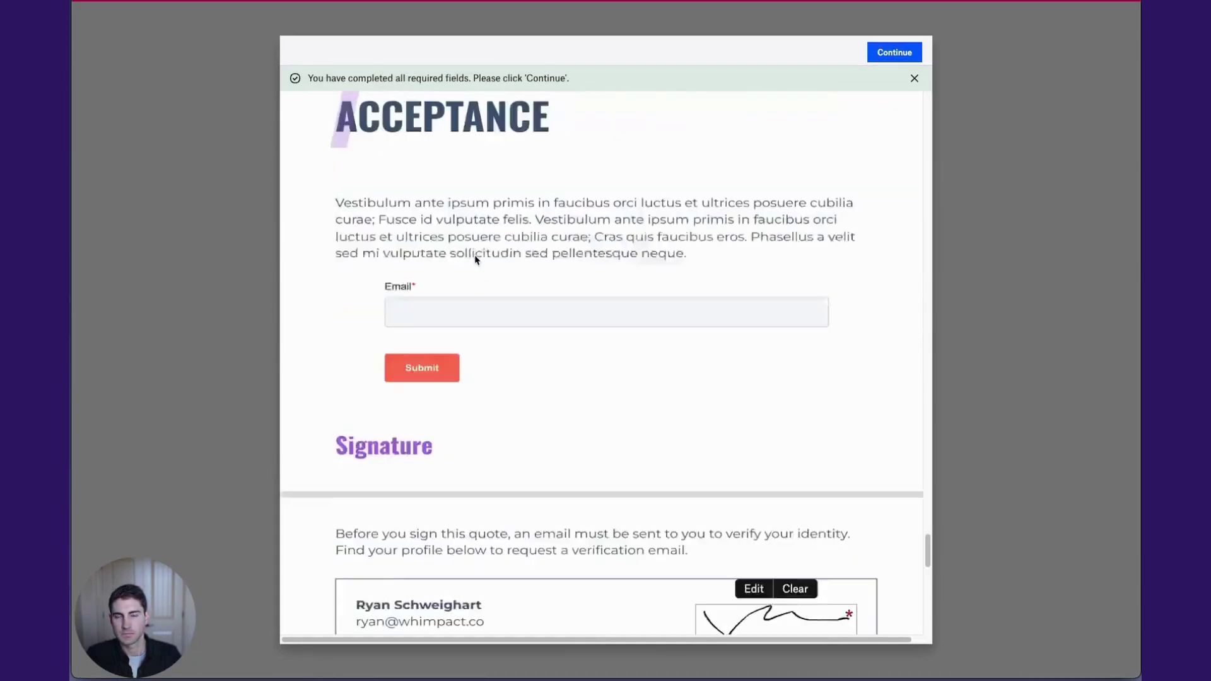
pyautogui.scroll(-8, 480, 256)
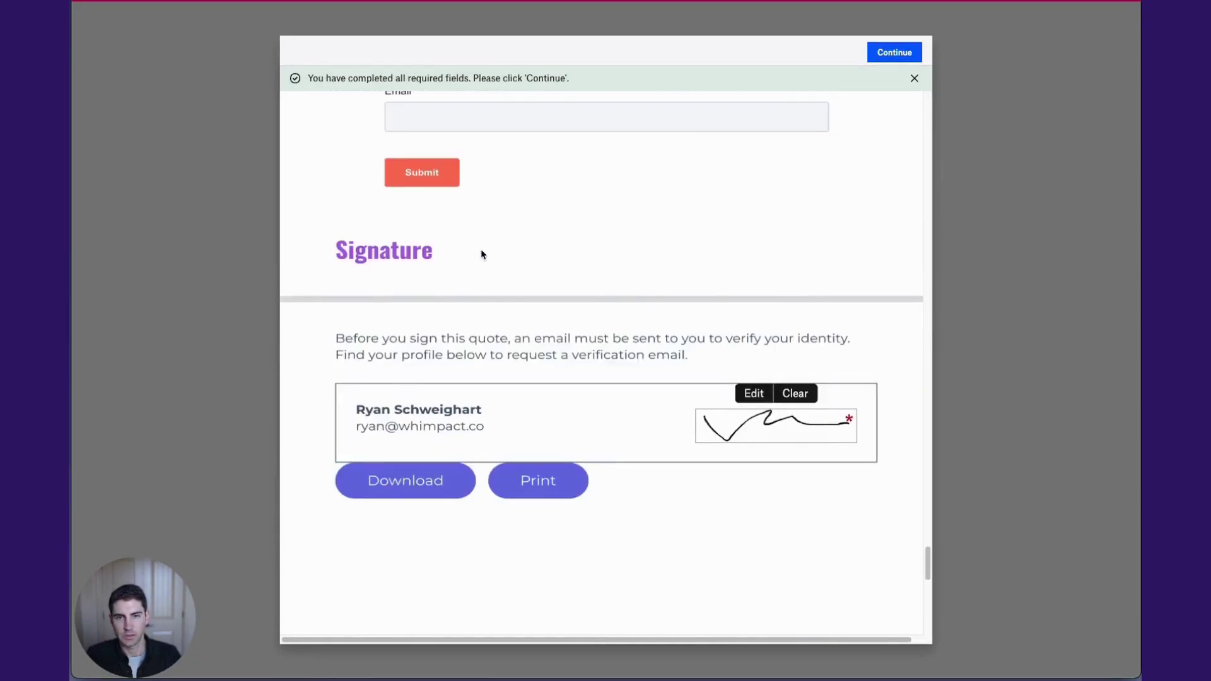
pyautogui.click(892, 54)
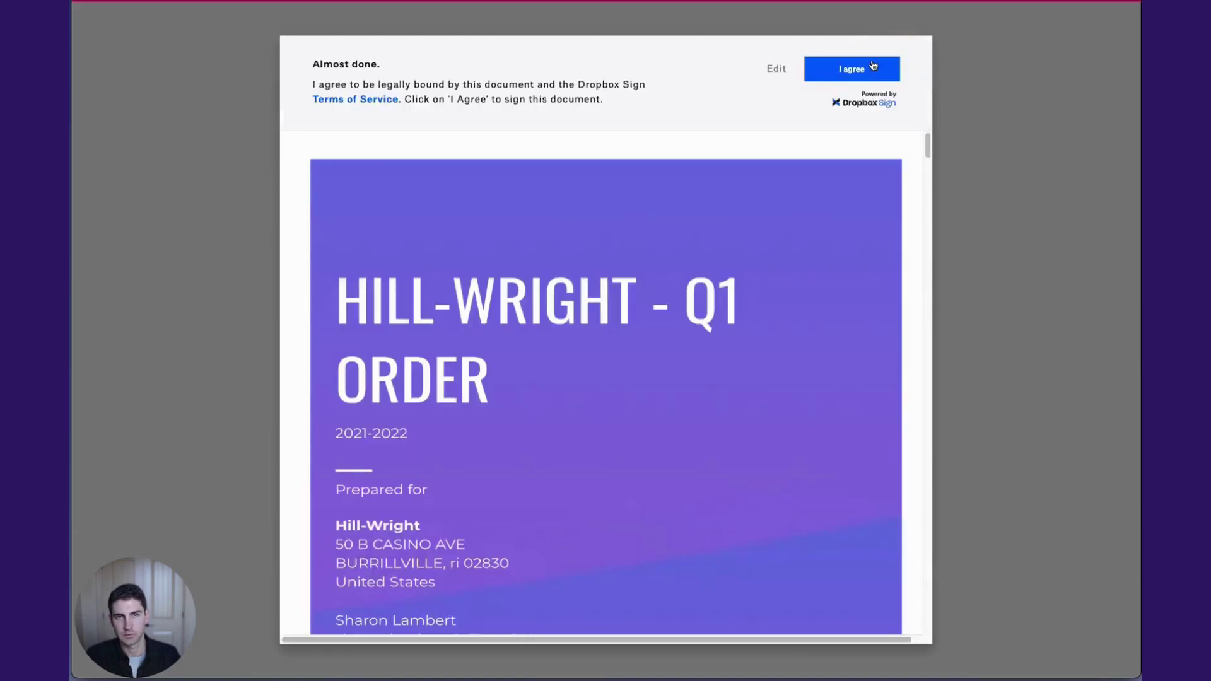
pyautogui.click(869, 74)
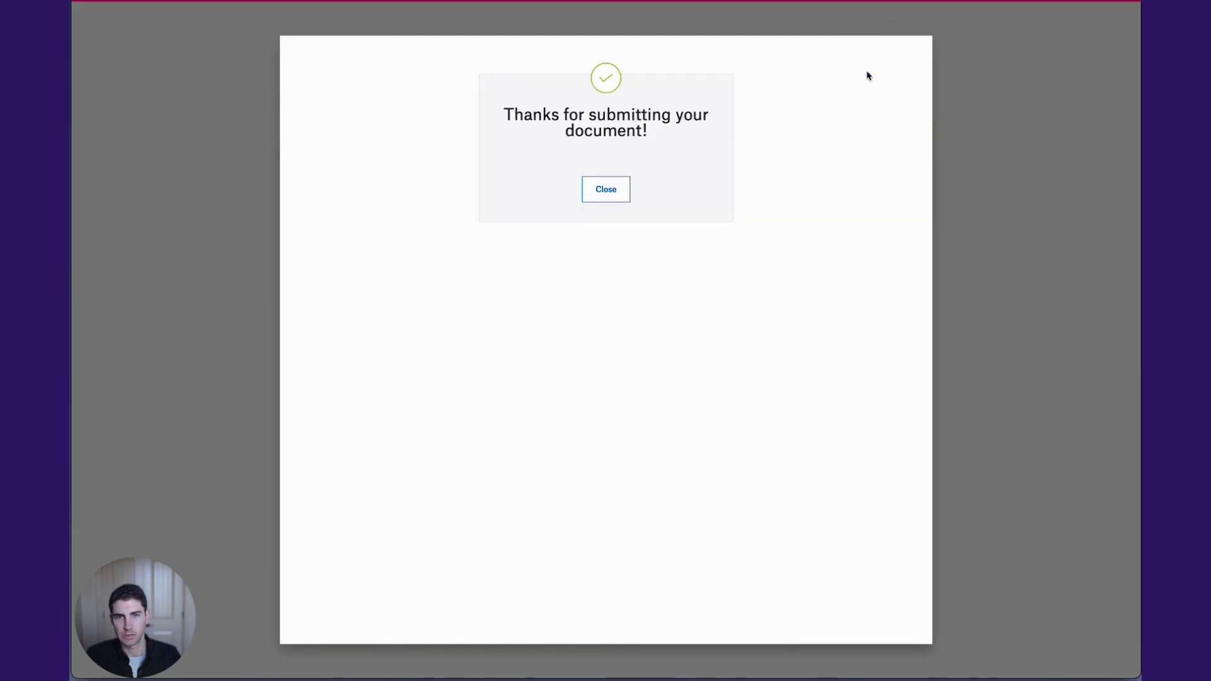
pyautogui.click(592, 190)
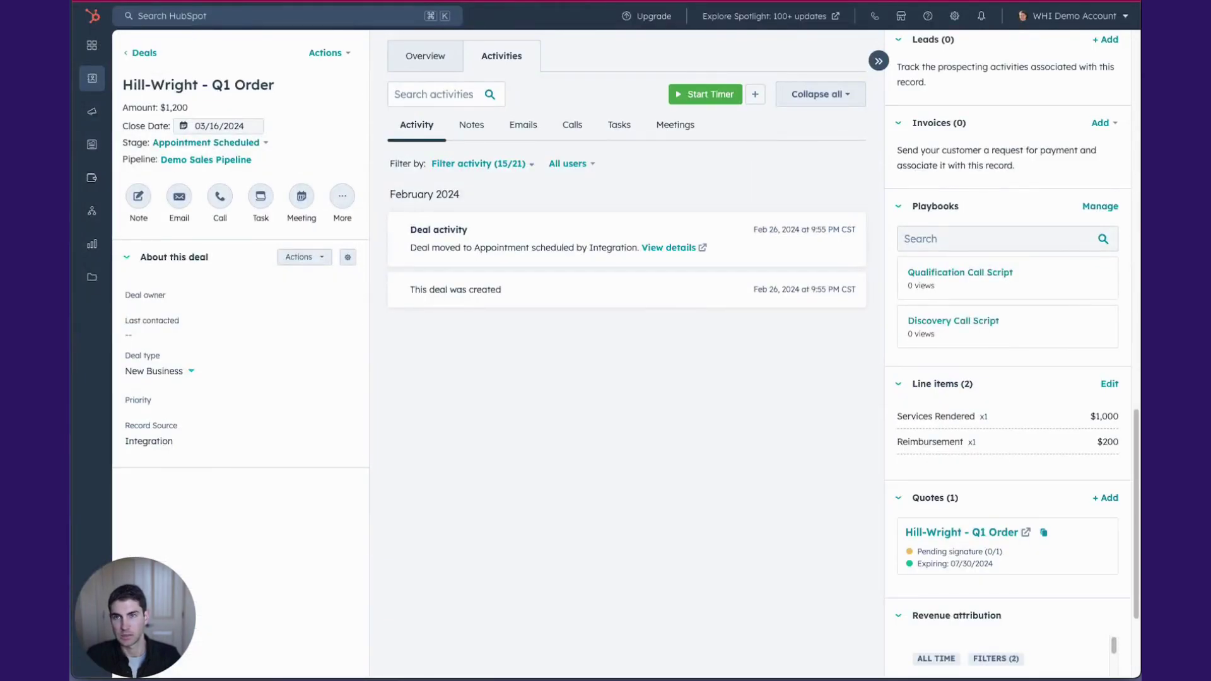
# Examine the stages available for the Hill-Wright - Q1 Order deal and leave its stage selection unchanged
pyautogui.click(191, 144)
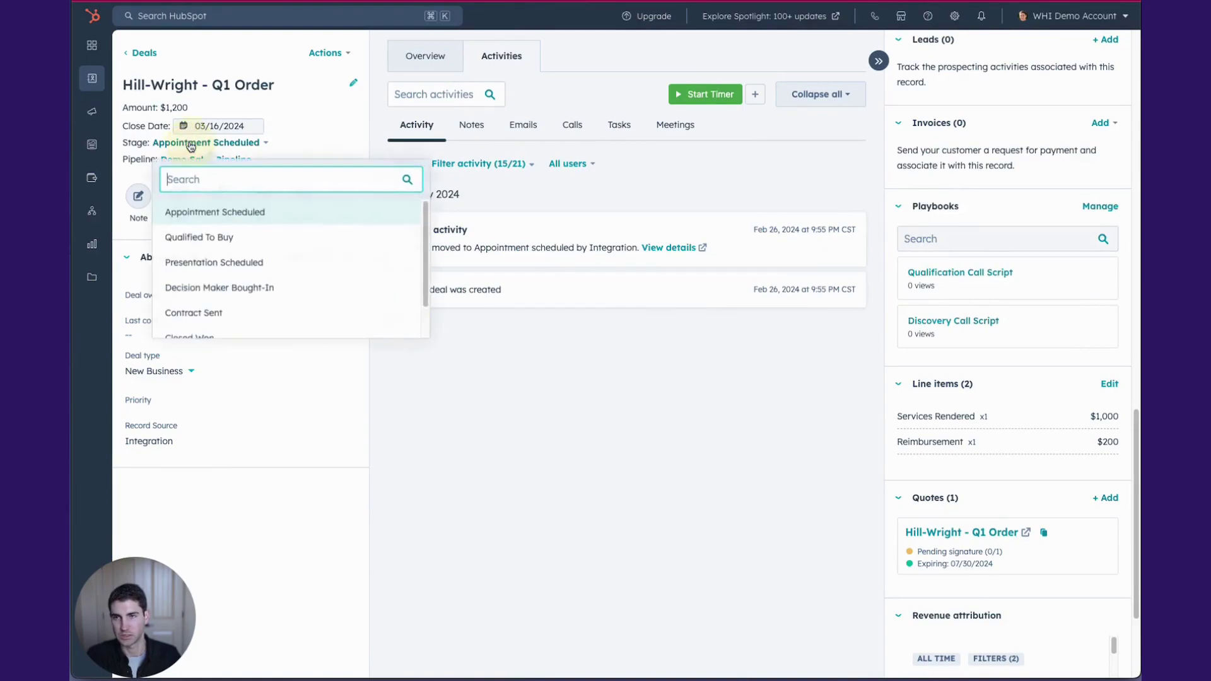
pyautogui.scroll(-2, 259, 268)
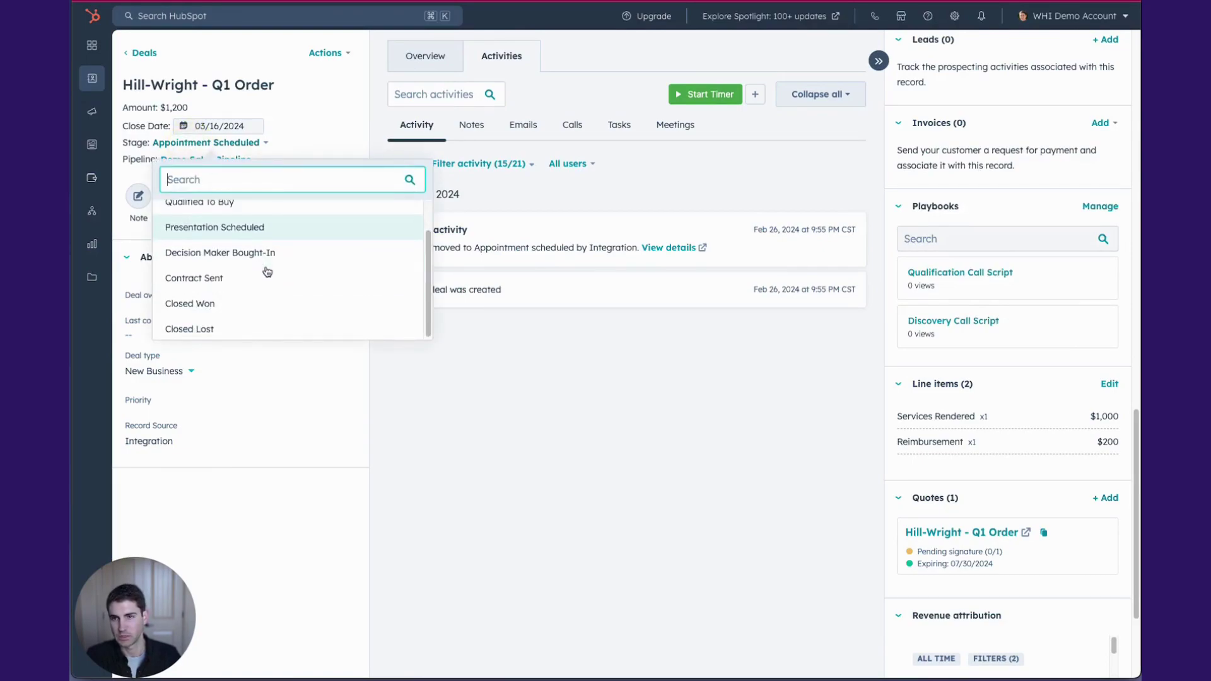
pyautogui.click(342, 147)
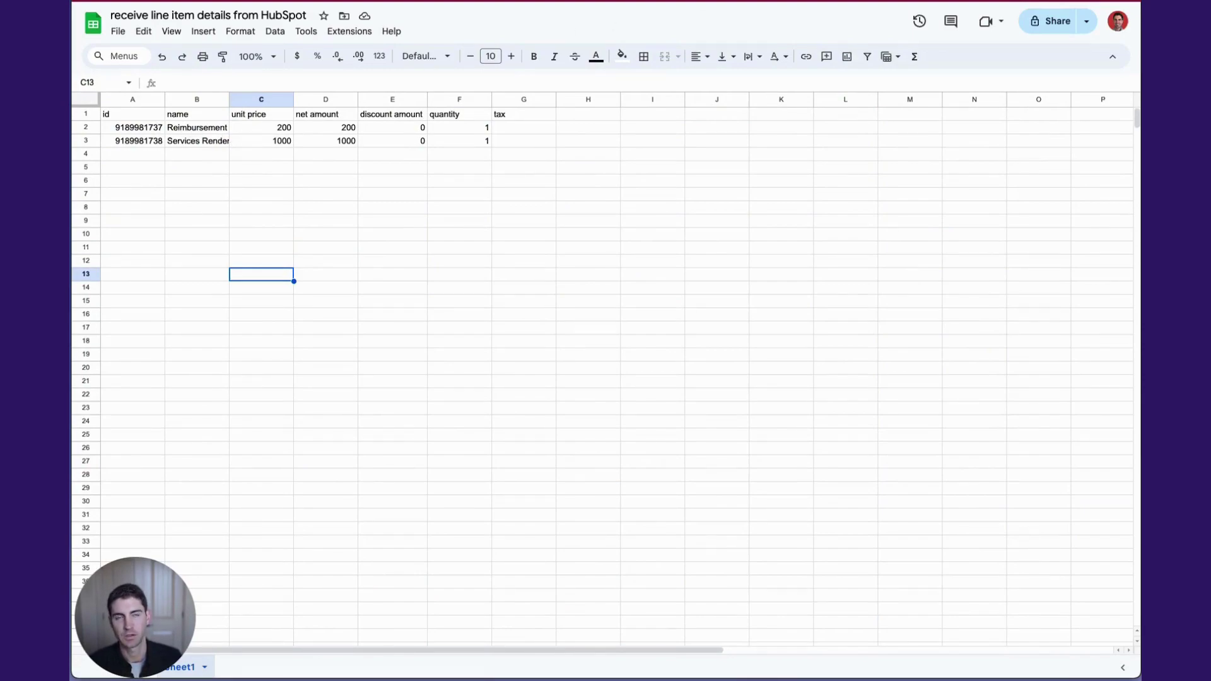
# Switch to Gmail and read the message in the "New Line Items were Added" email
pyautogui.click(618, 1)
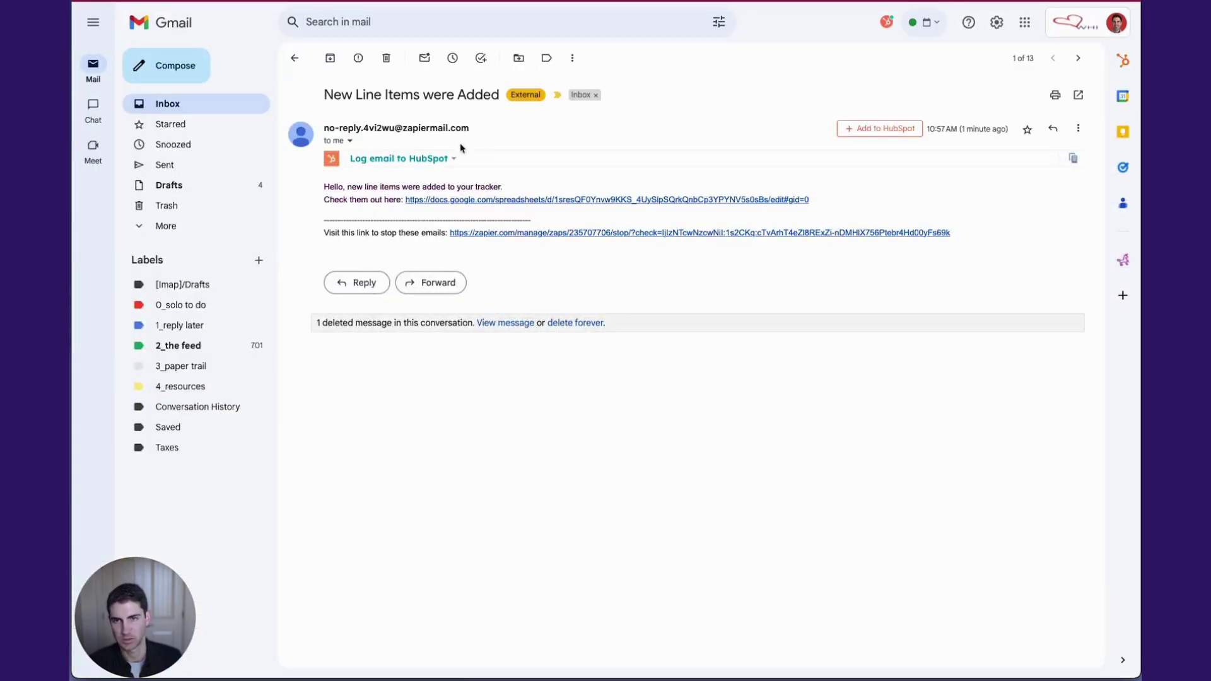
pyautogui.moveTo(344, 188); pyautogui.dragTo(348, 201)
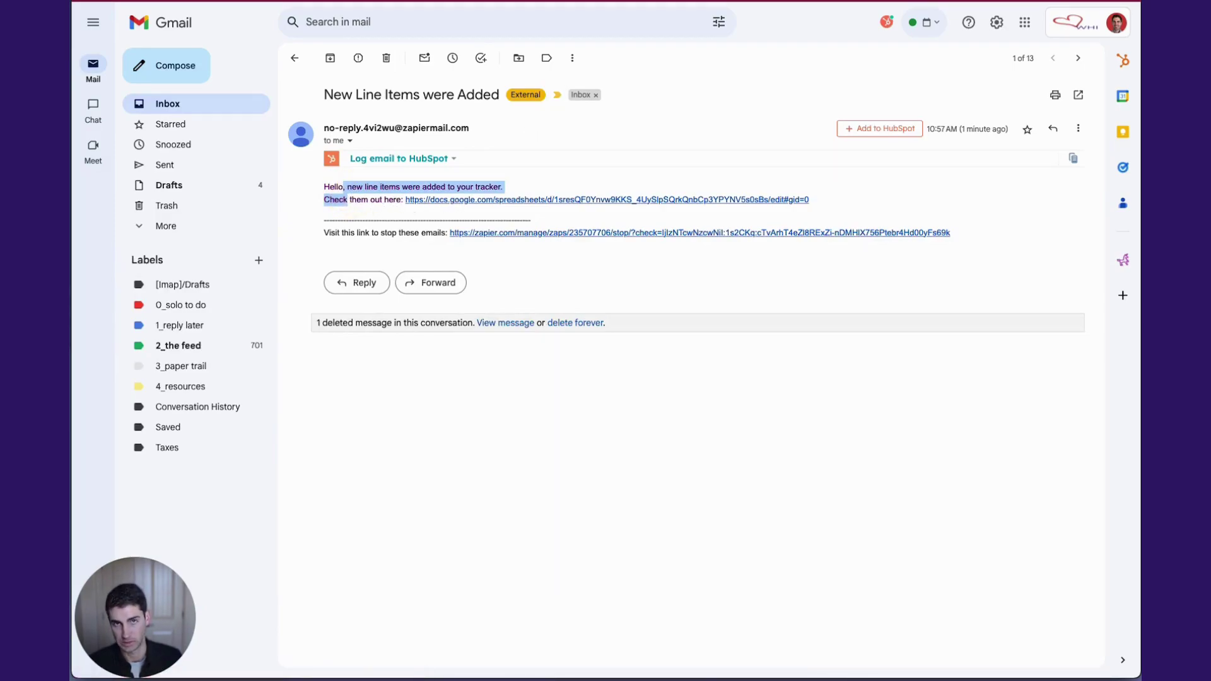
# Switch to the HubSpot workflow "quote signed move to closed won" and examine its enrollment trigger and ESign date filter
pyautogui.click(741, 0)
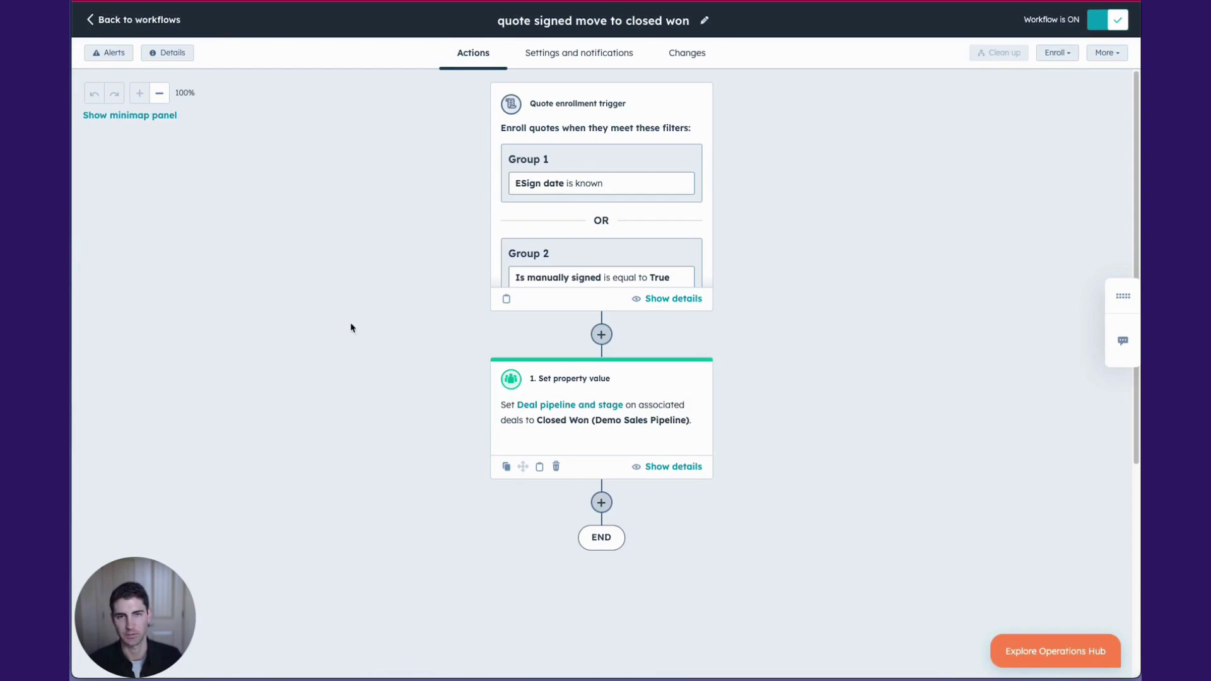
pyautogui.click(580, 121)
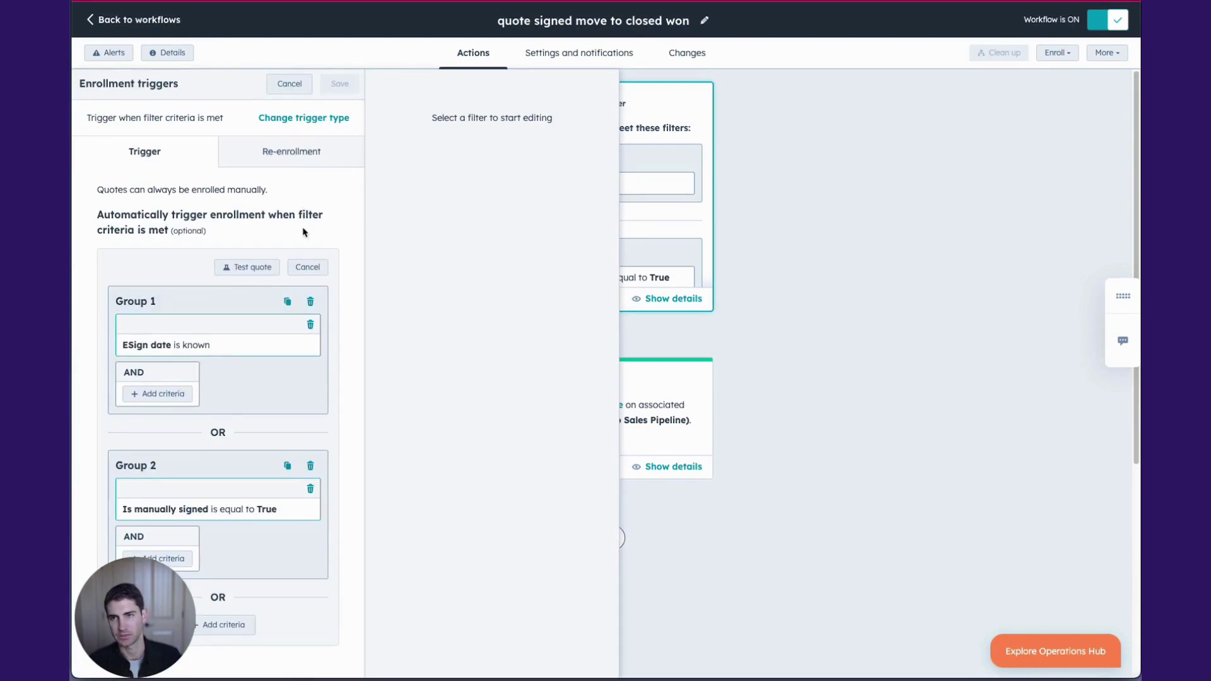
pyautogui.moveTo(113, 118); pyautogui.dragTo(215, 118)
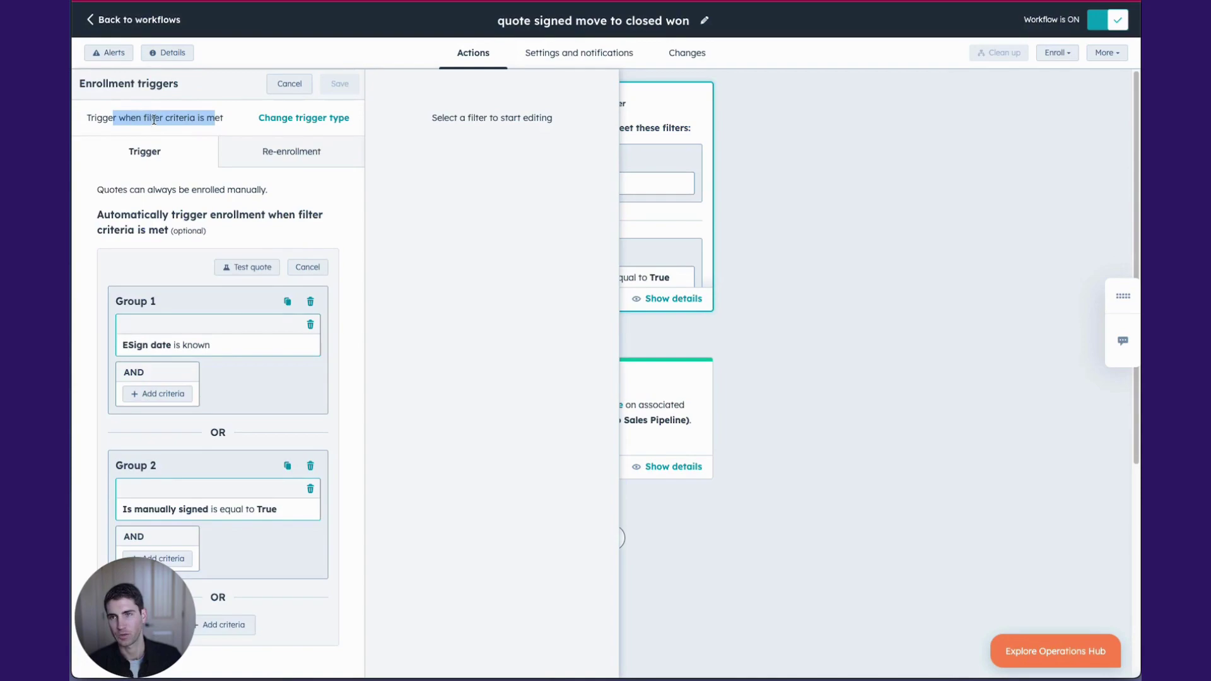
pyautogui.click(208, 350)
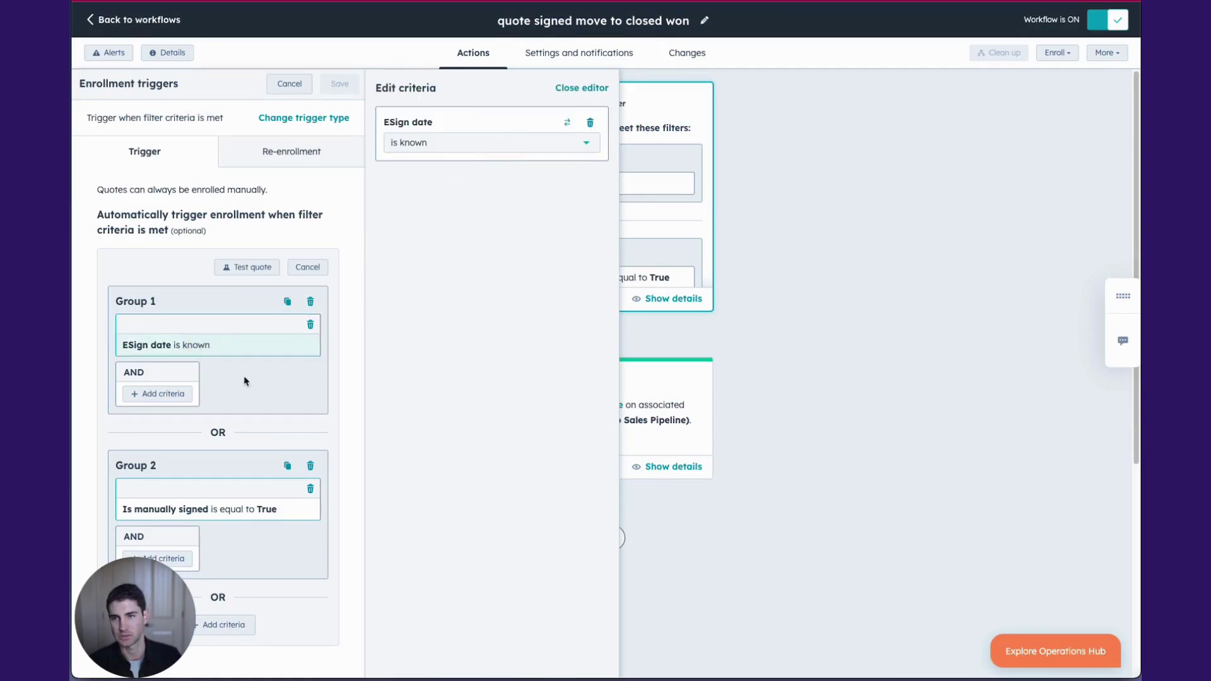
# Add an "ESign date is known" criterion to Group 1 of the enrollment trigger and delete it again
pyautogui.click(165, 393)
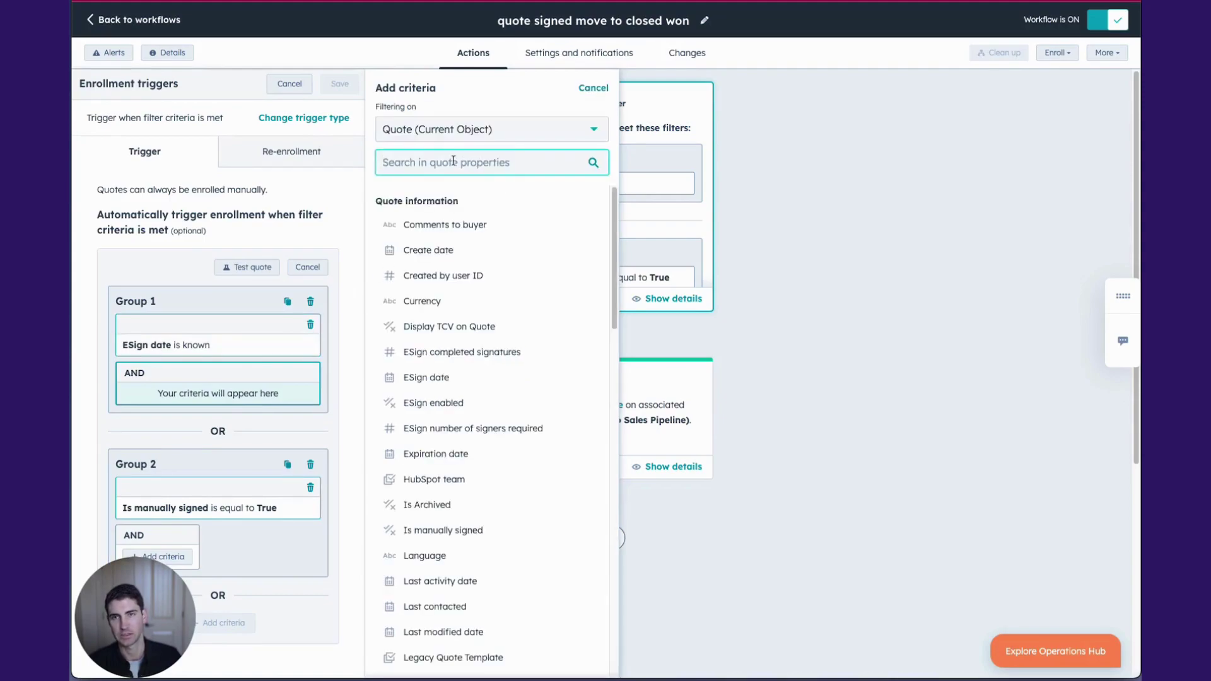
pyautogui.write('esi')
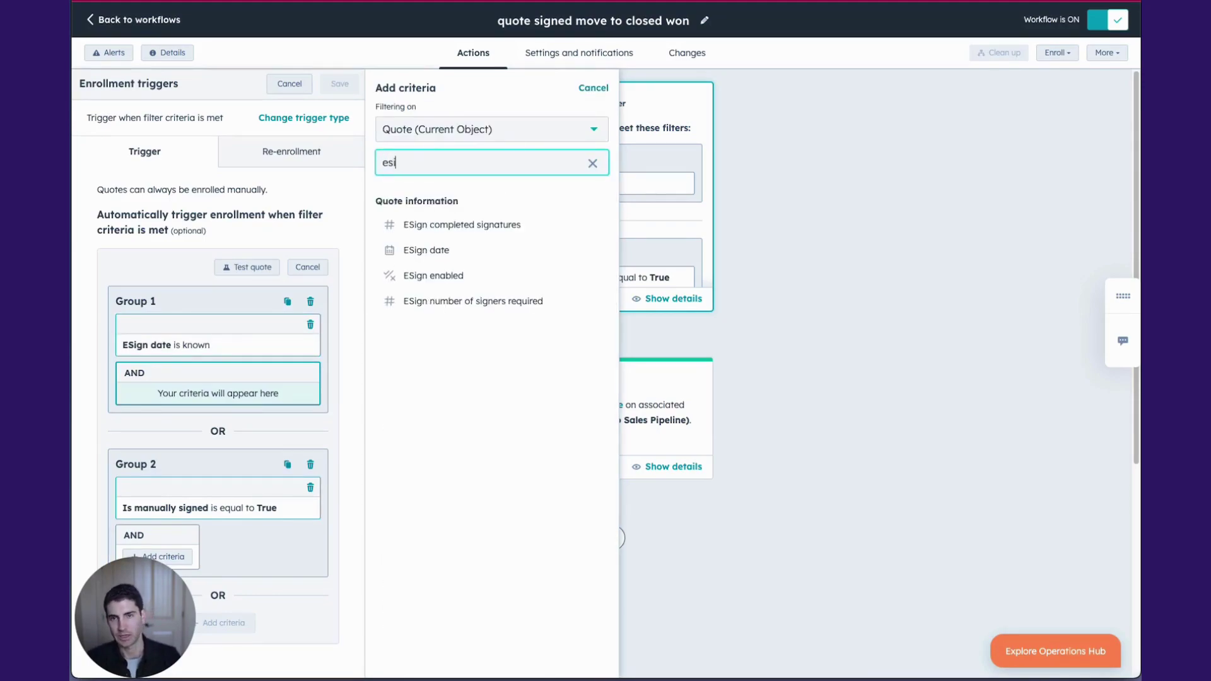
pyautogui.click(410, 250)
pyautogui.click(459, 145)
pyautogui.scroll(-4, 459, 263)
pyautogui.click(460, 253)
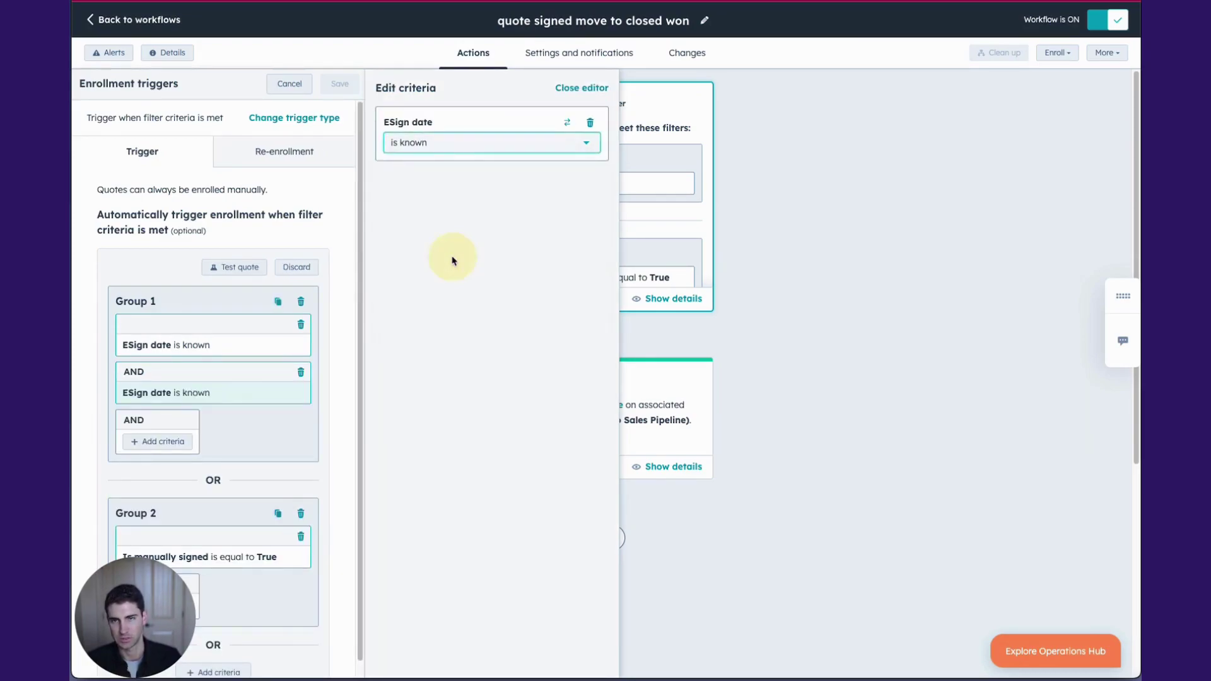
pyautogui.click(595, 124)
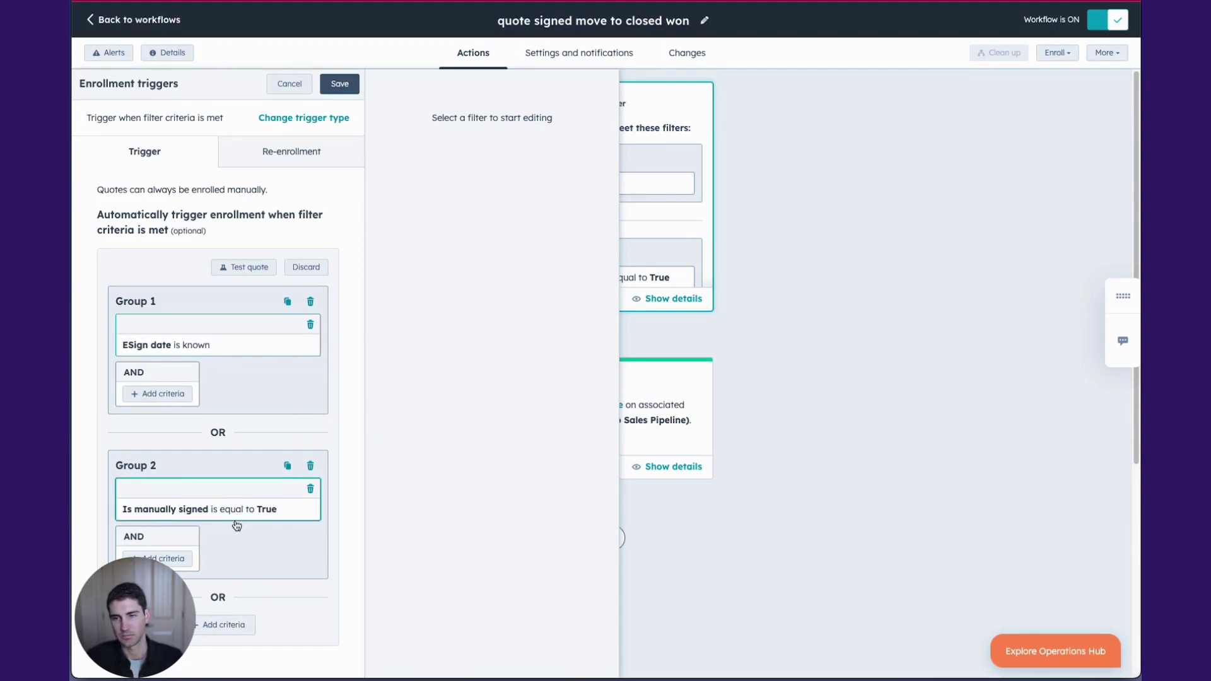
# Add an "Is manually signed" criterion to Group 2 of the enrollment trigger and delete it again
pyautogui.click(174, 565)
pyautogui.write('is man')
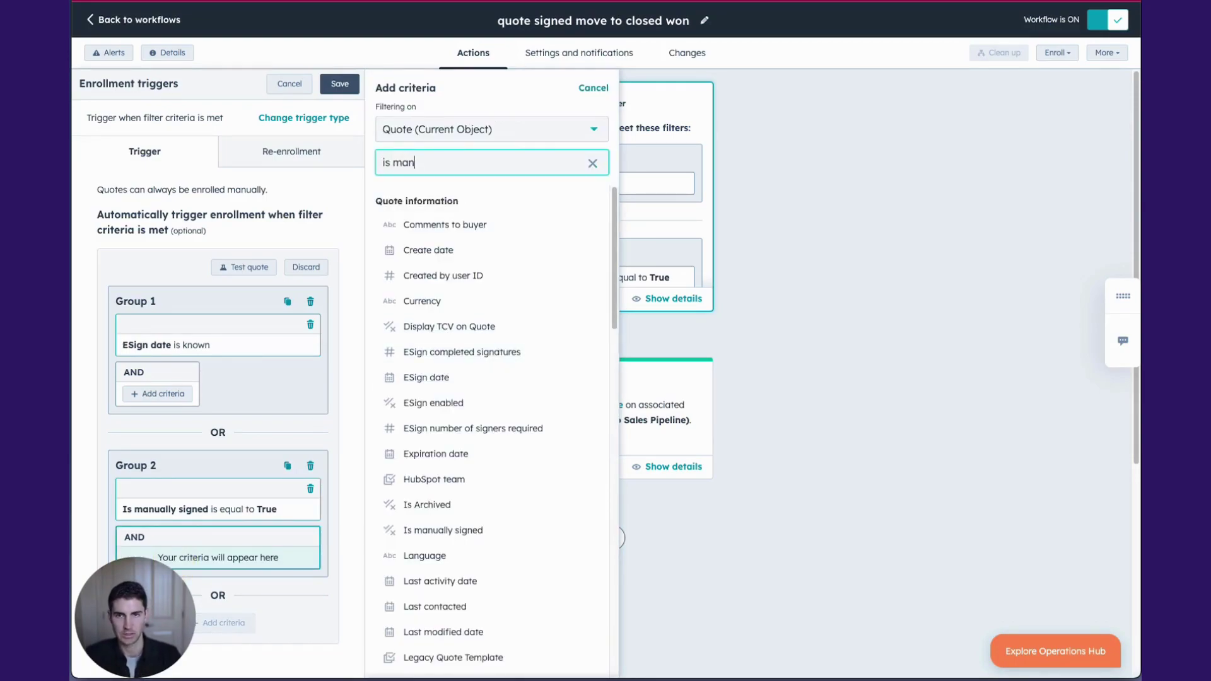
pyautogui.click(418, 225)
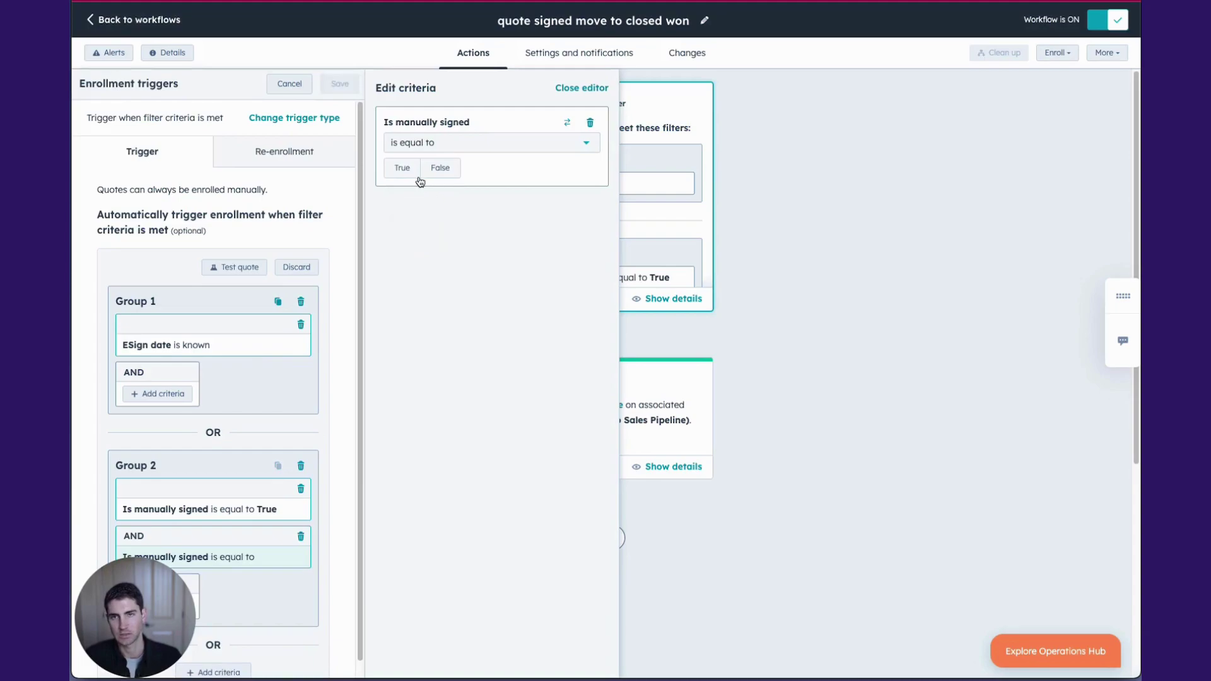
pyautogui.click(590, 123)
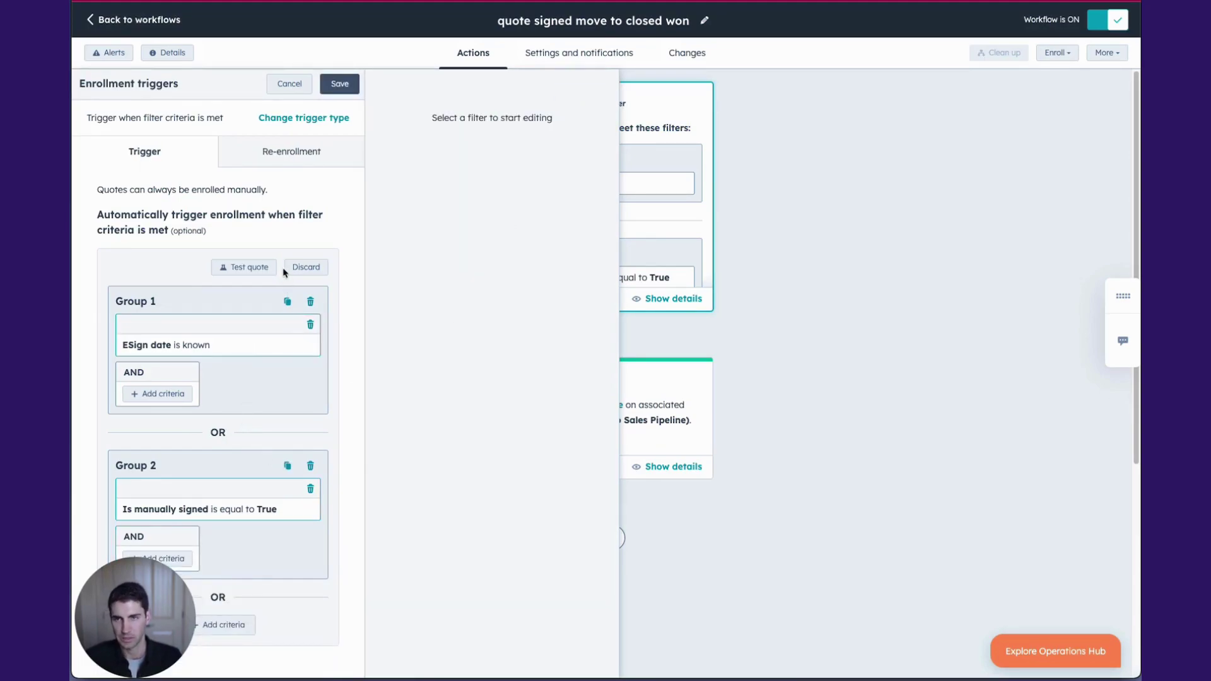
# Turn re-enrollment on to check its conditions, turn it off again, and discard the enrollment trigger edits
pyautogui.click(300, 158)
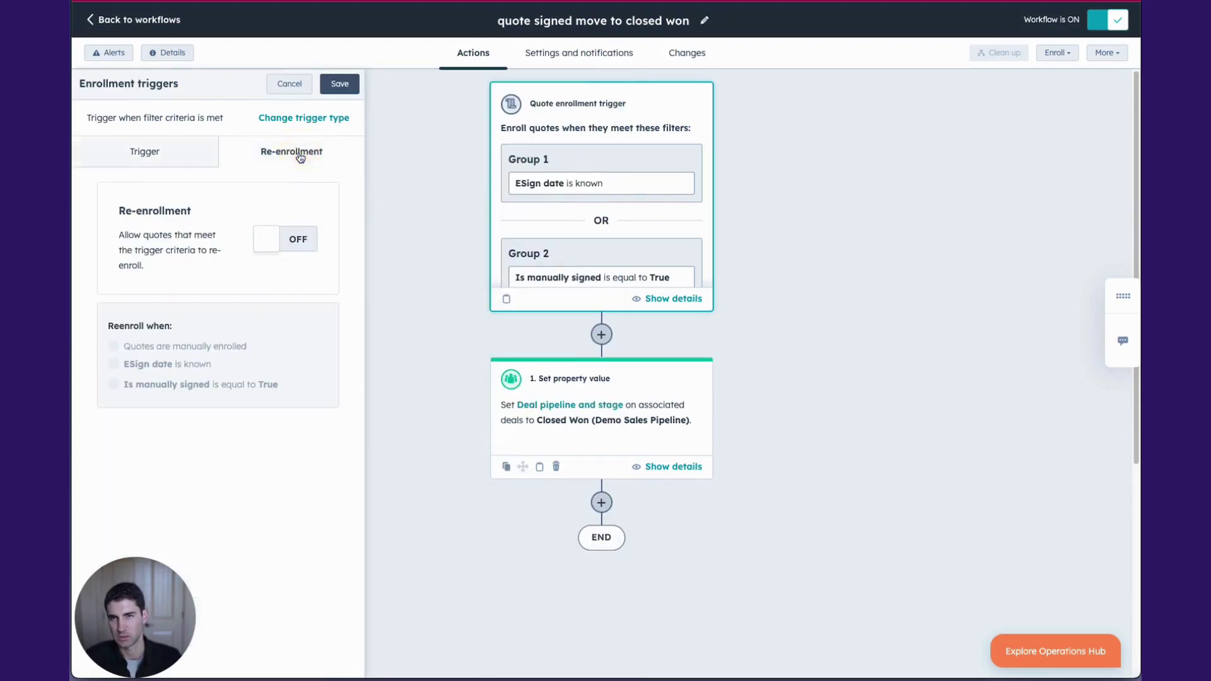
pyautogui.click(284, 241)
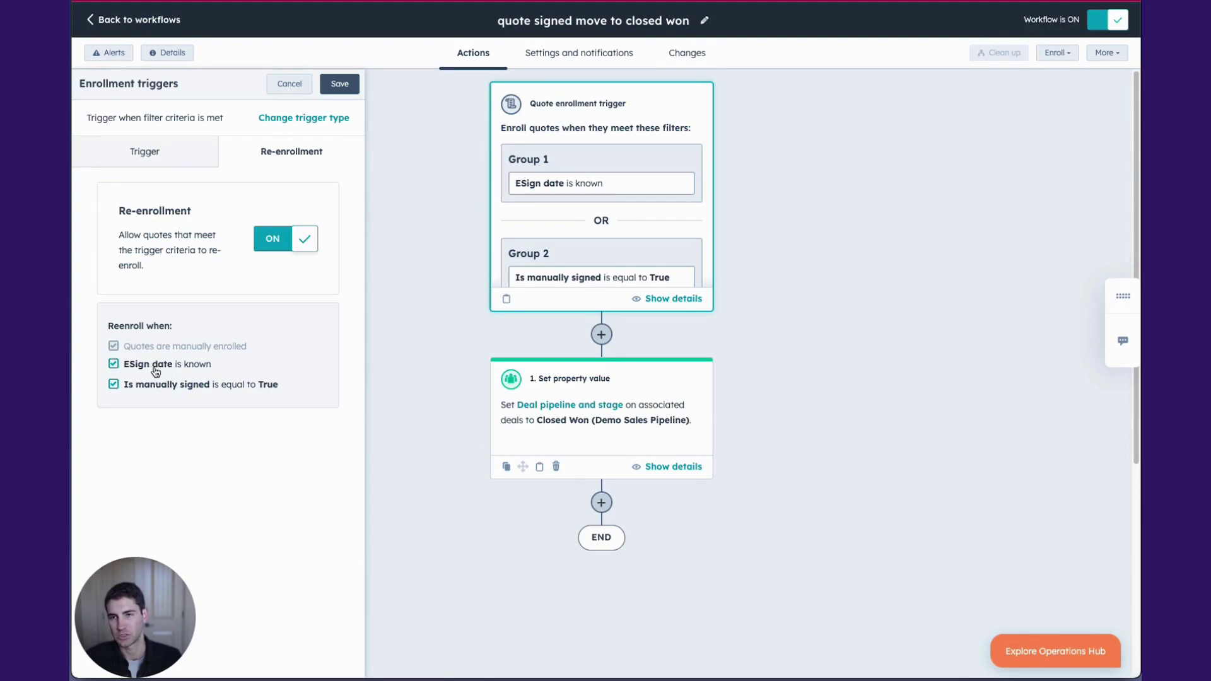
pyautogui.click(266, 241)
pyautogui.click(287, 84)
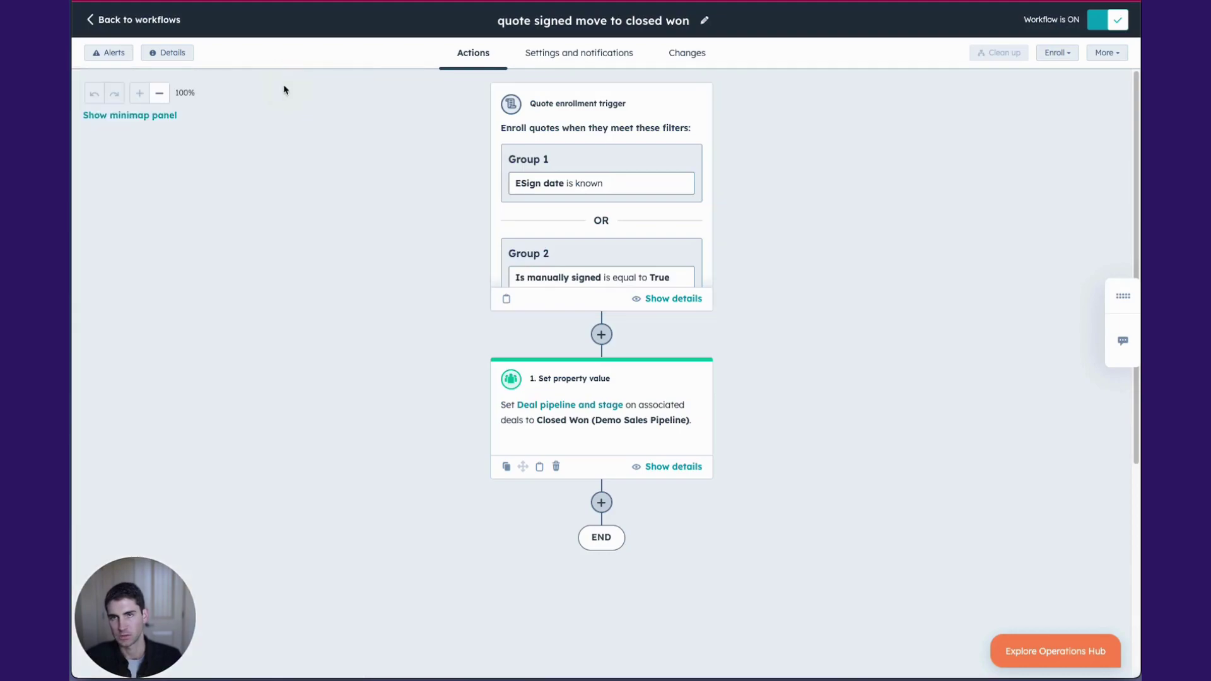
# Examine the target object and property choices in the workflow's Set property value action
pyautogui.click(630, 397)
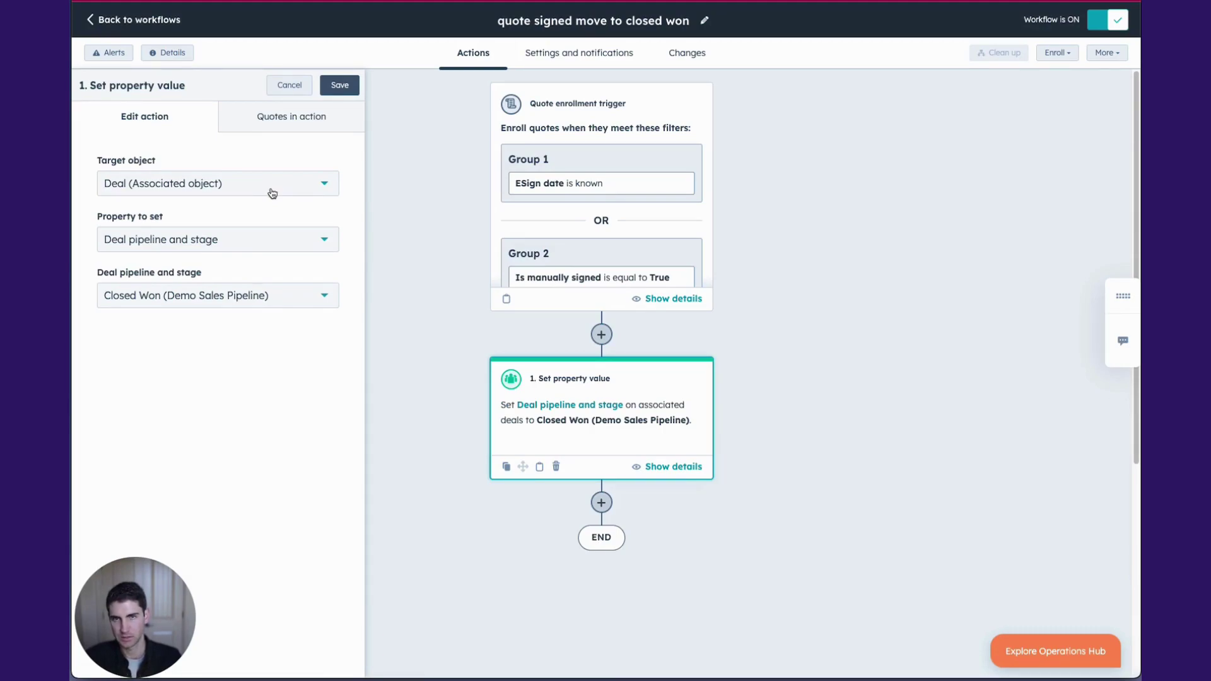
pyautogui.click(237, 251)
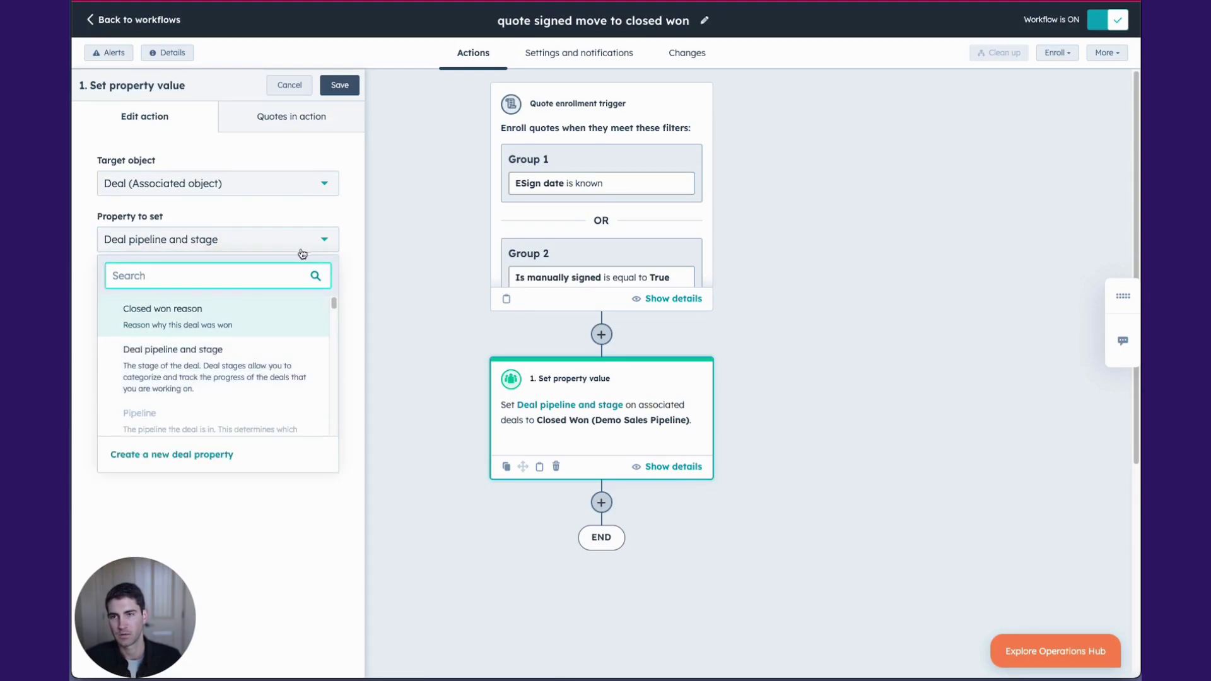
pyautogui.click(275, 192)
pyautogui.scroll(2, 233, 230)
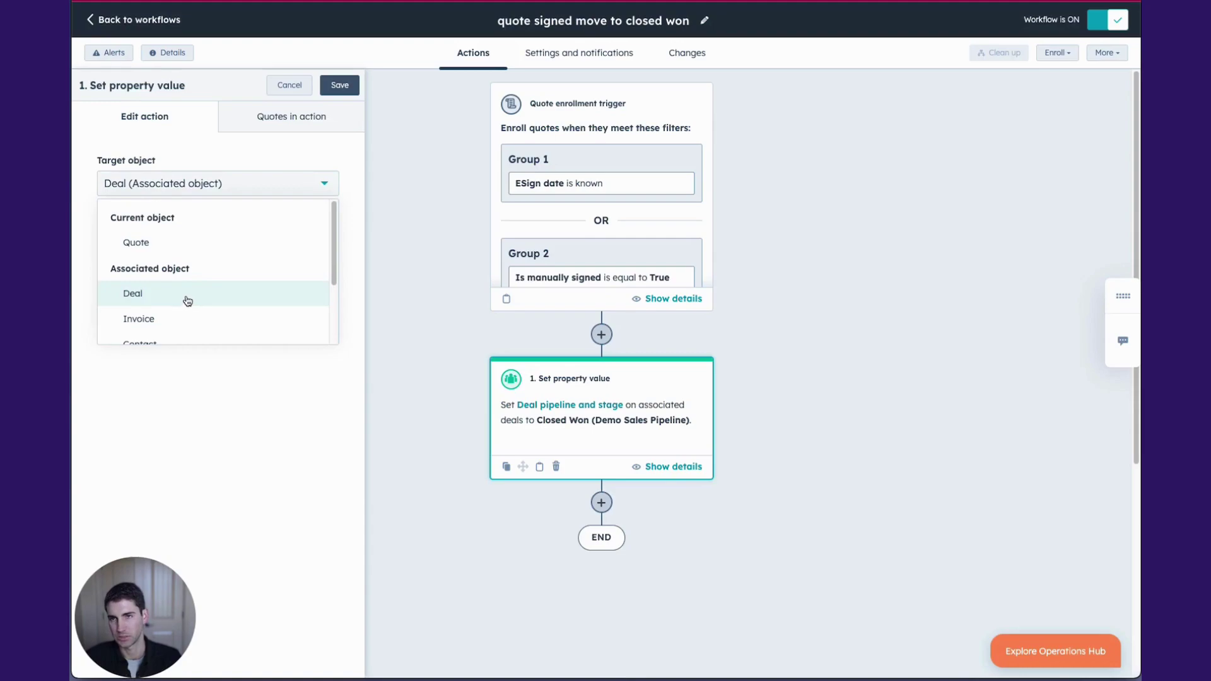
pyautogui.click(350, 249)
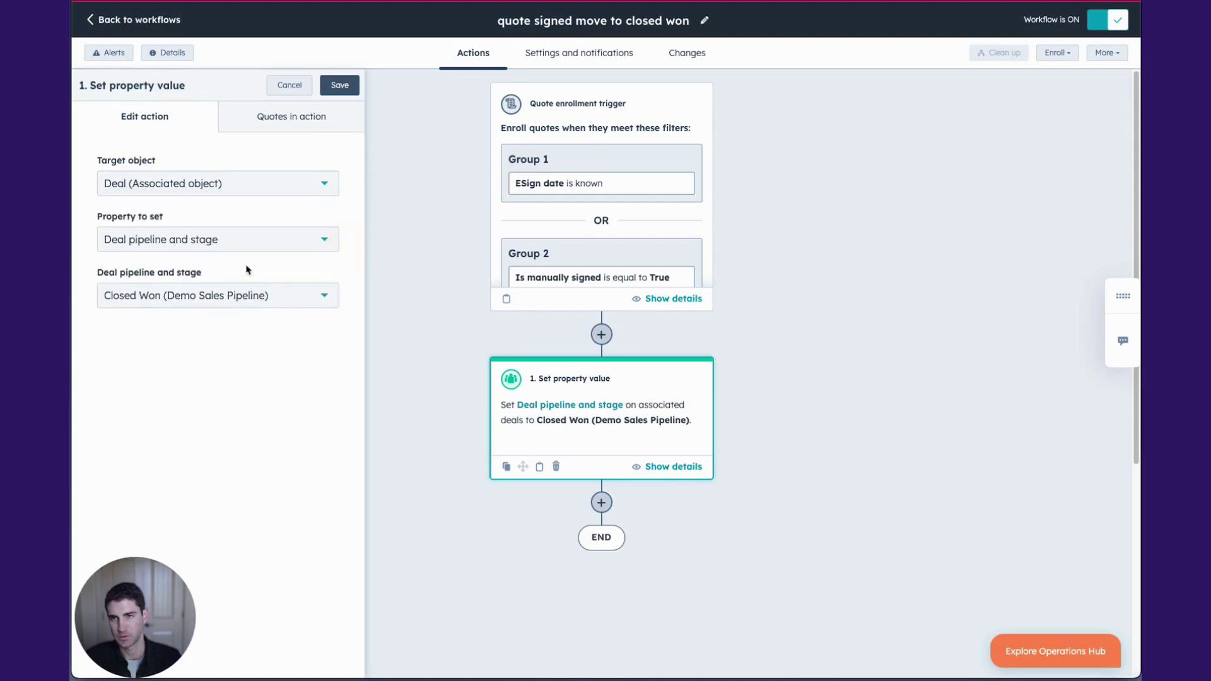
pyautogui.click(192, 249)
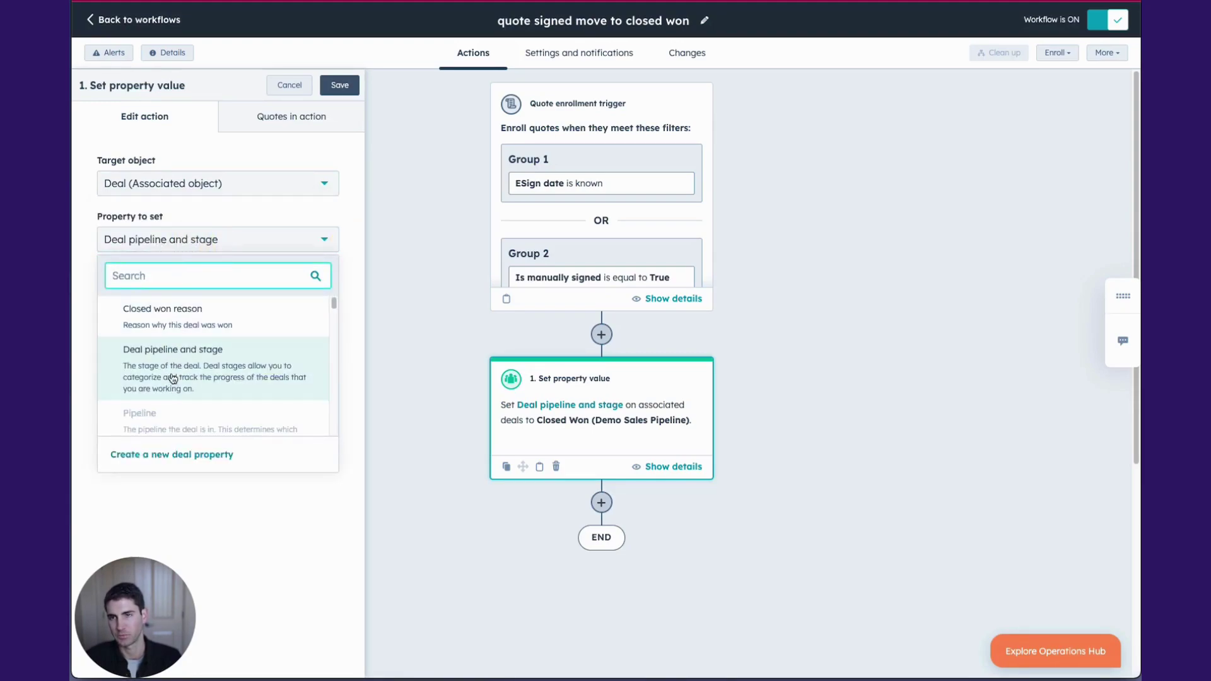
pyautogui.click(351, 335)
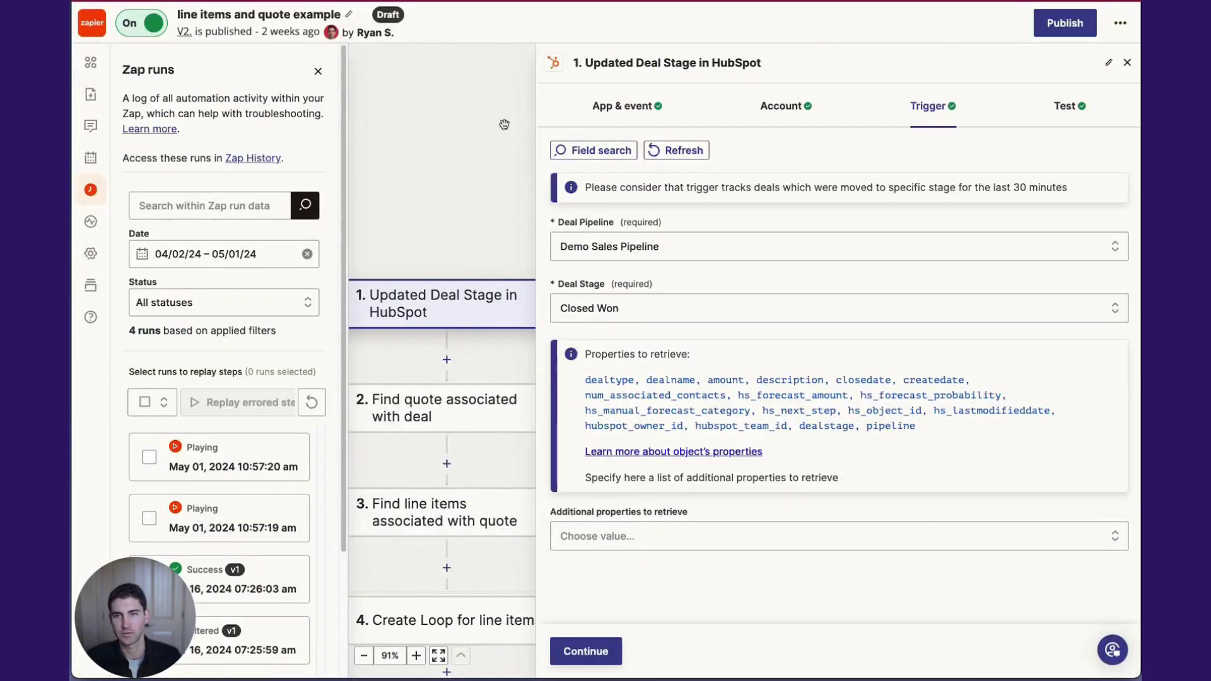
# Close the Zap runs log and bring the "line items and quote example" Zap's sequence of steps into view
pyautogui.click(318, 71)
pyautogui.moveTo(300, 135); pyautogui.dragTo(255, 44)
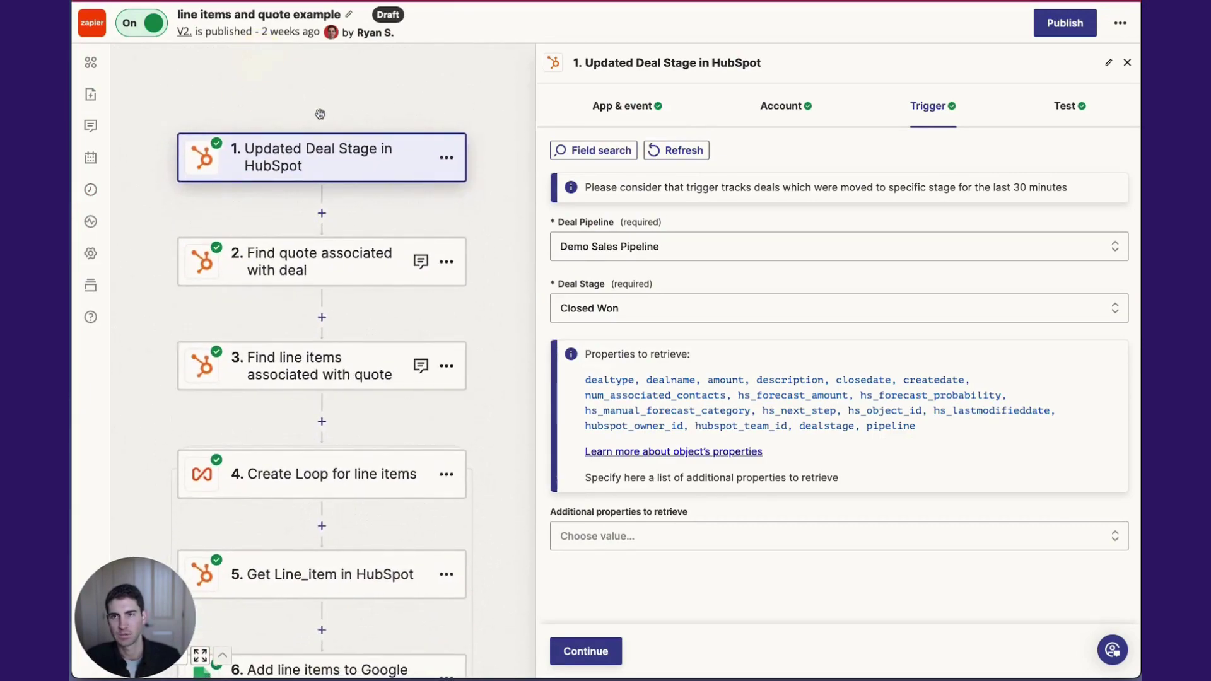
# Review the event, deal pipeline and deal stage set in the Updated Deal Stage trigger
pyautogui.scroll(-3, 410, 258)
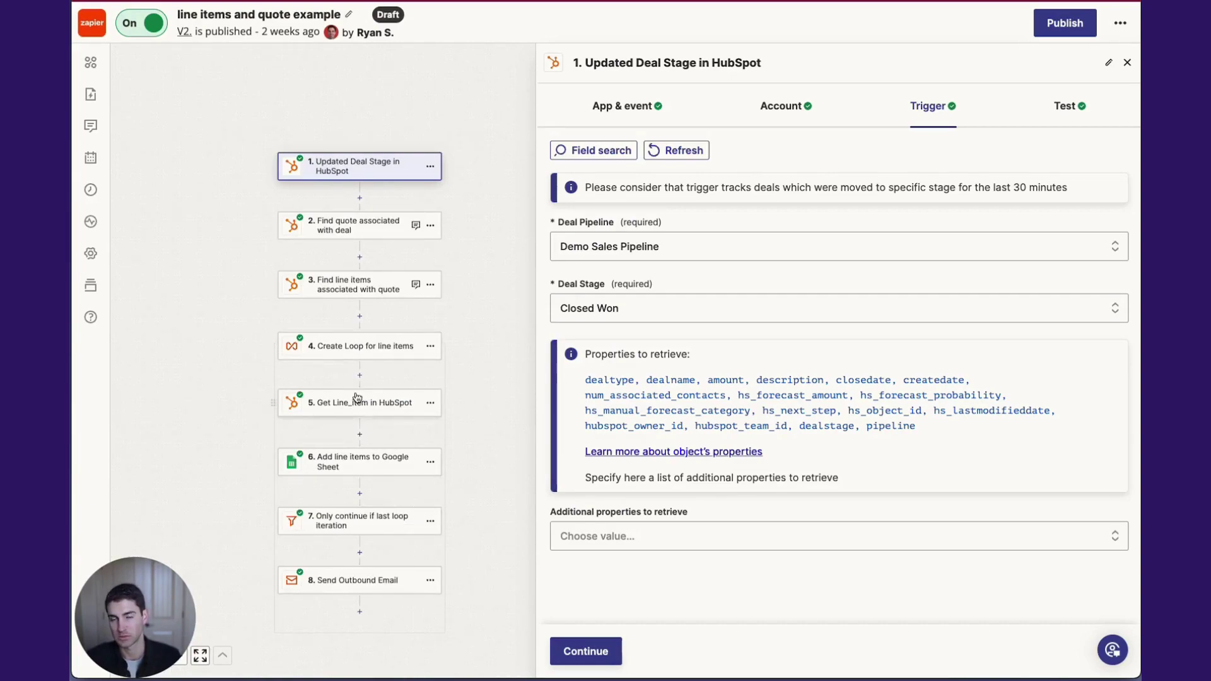
pyautogui.click(347, 168)
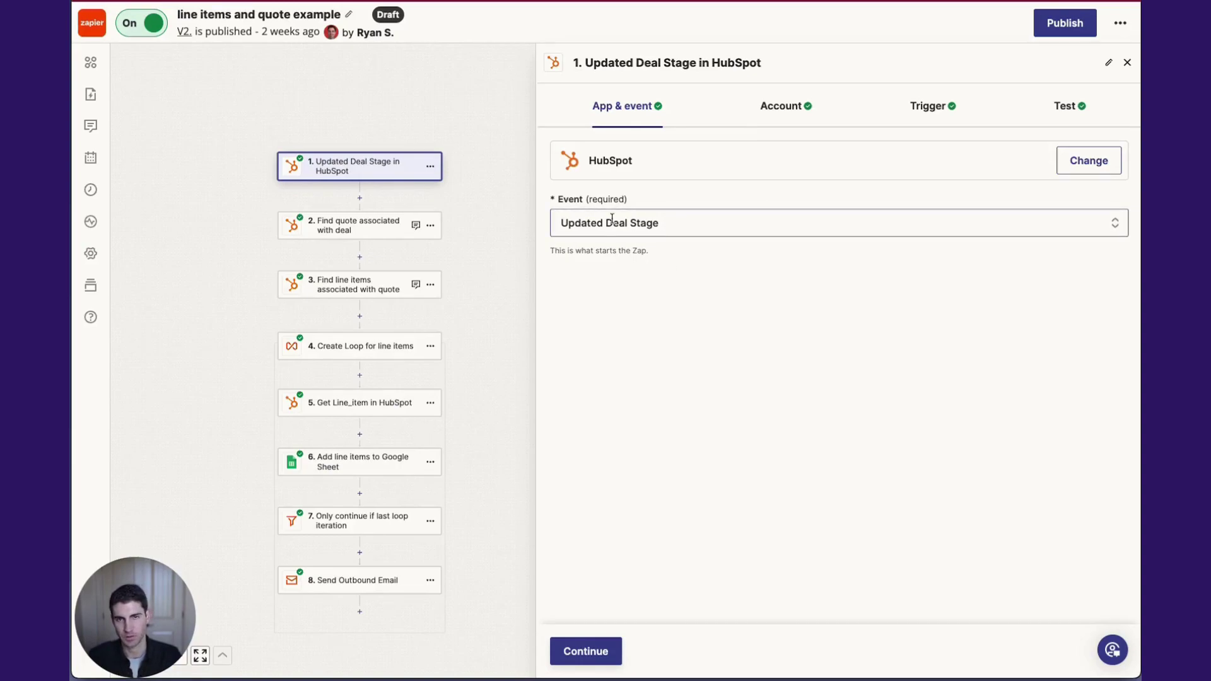
pyautogui.click(920, 104)
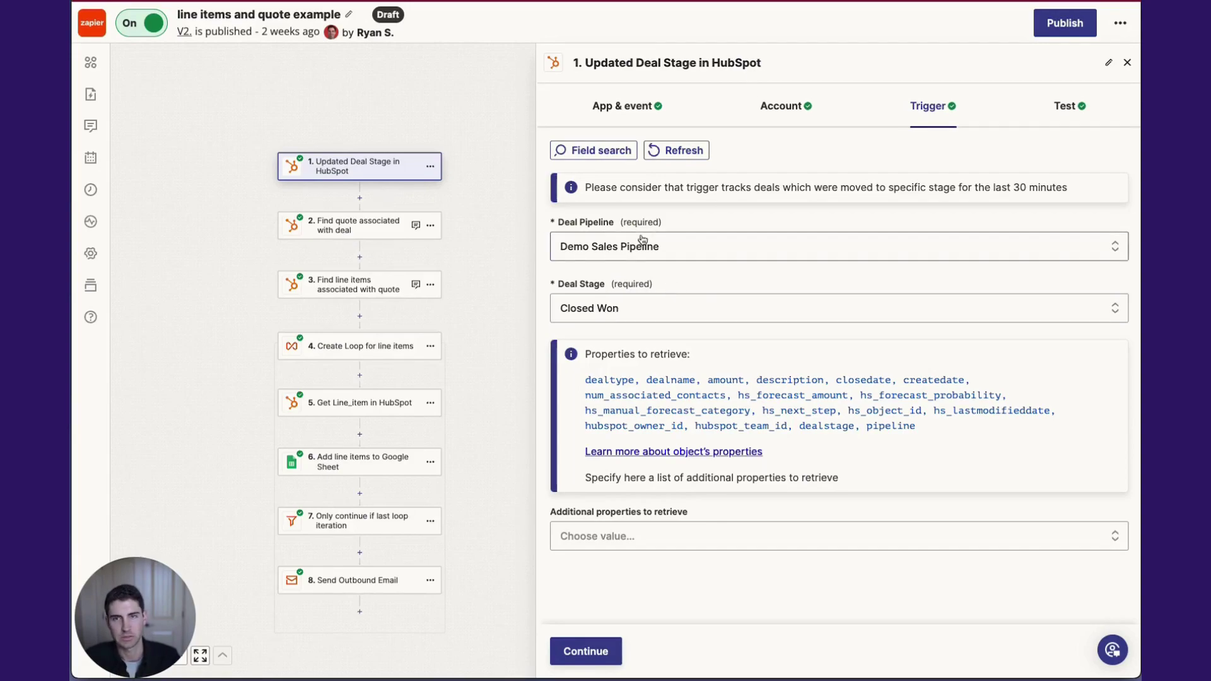
# Examine the event and the association search settings of the "Find quote associated with deal" step
pyautogui.click(362, 235)
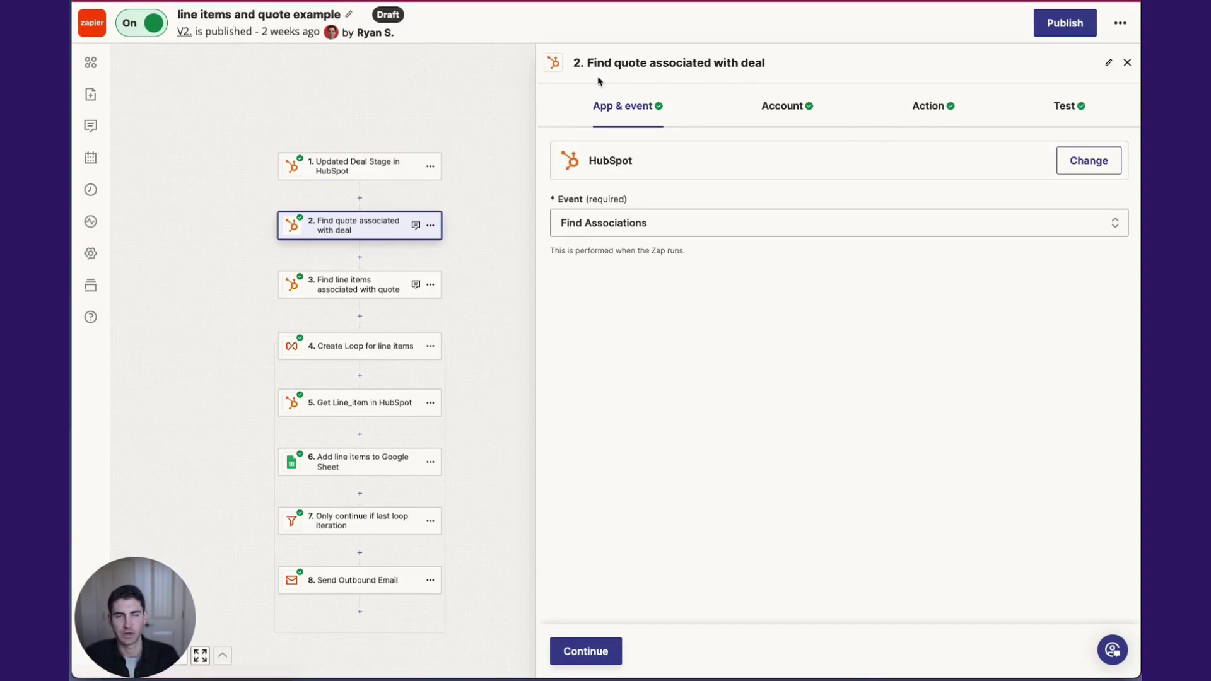
pyautogui.click(947, 105)
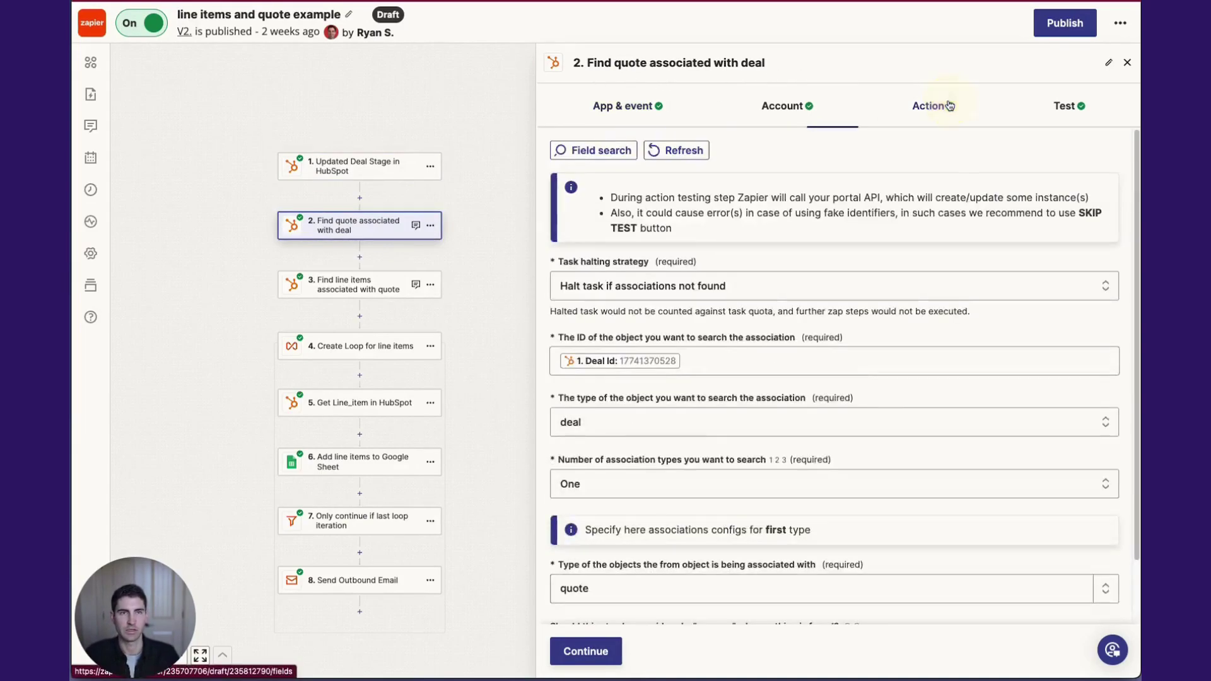
pyautogui.scroll(-2, 733, 332)
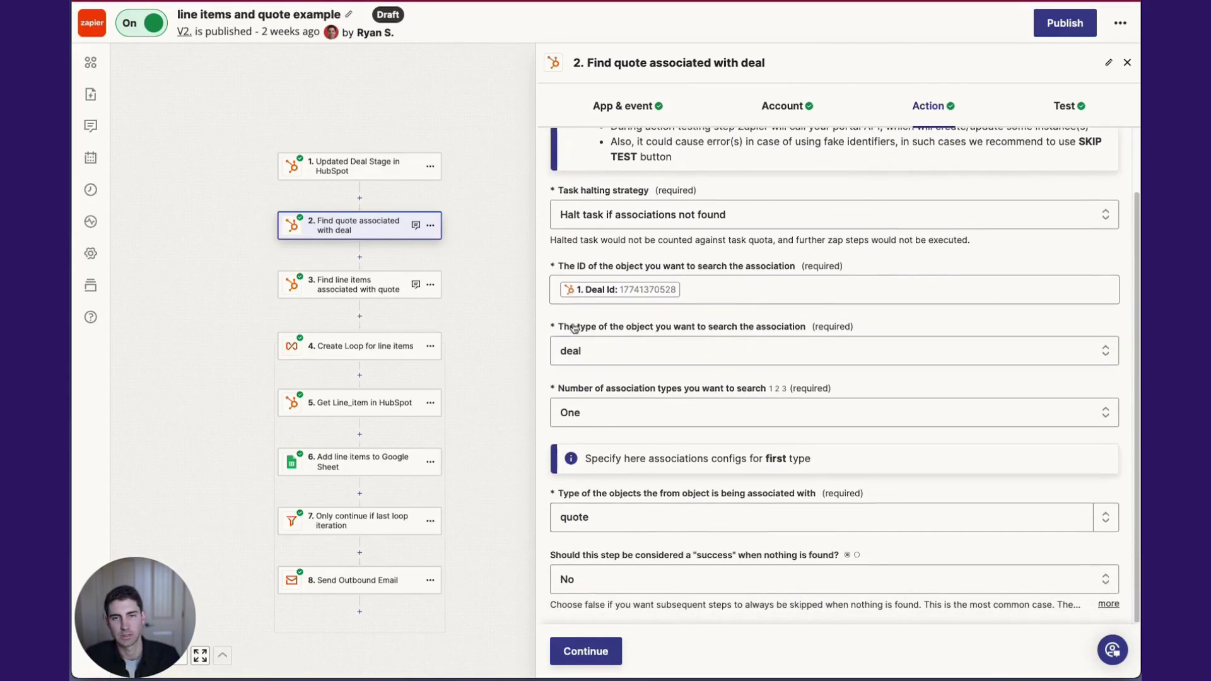
pyautogui.scroll(2, 697, 218)
pyautogui.click(628, 105)
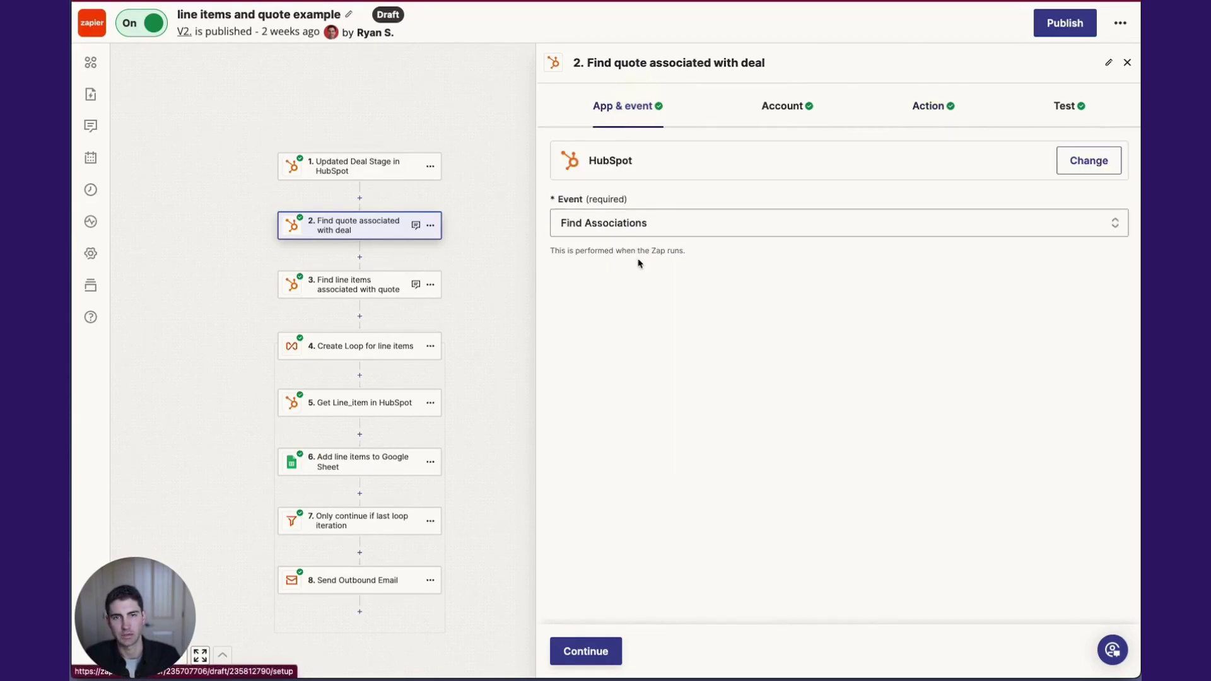
pyautogui.click(922, 108)
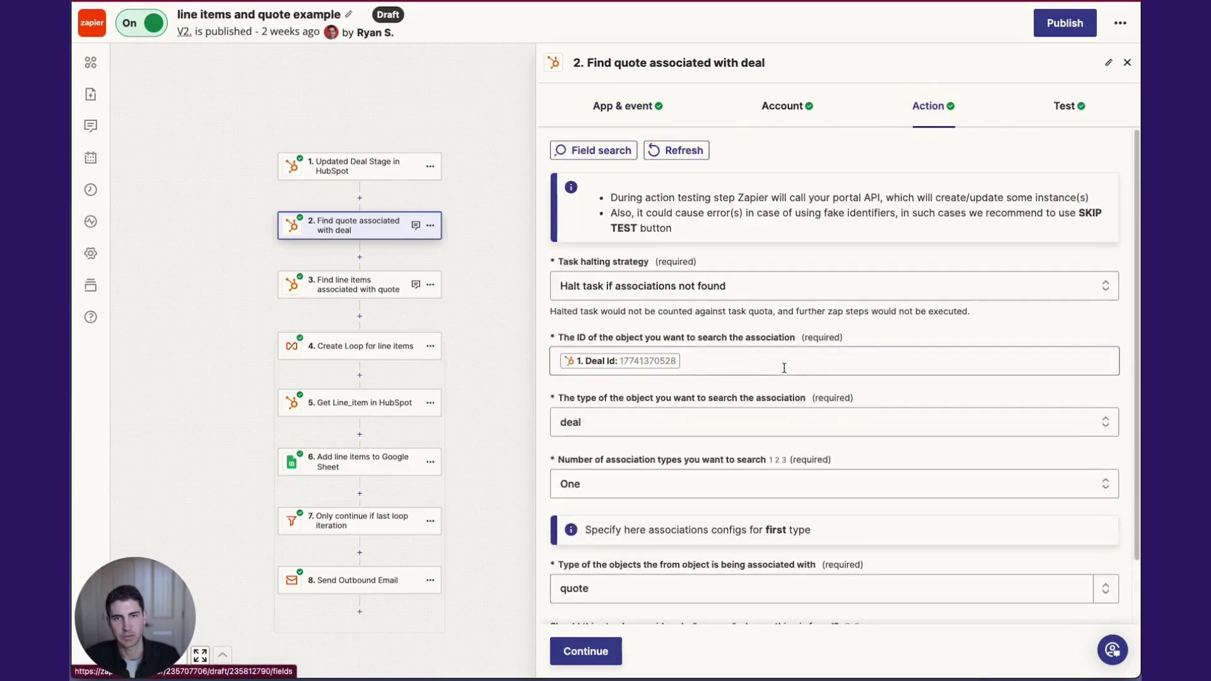
pyautogui.scroll(-1, 660, 296)
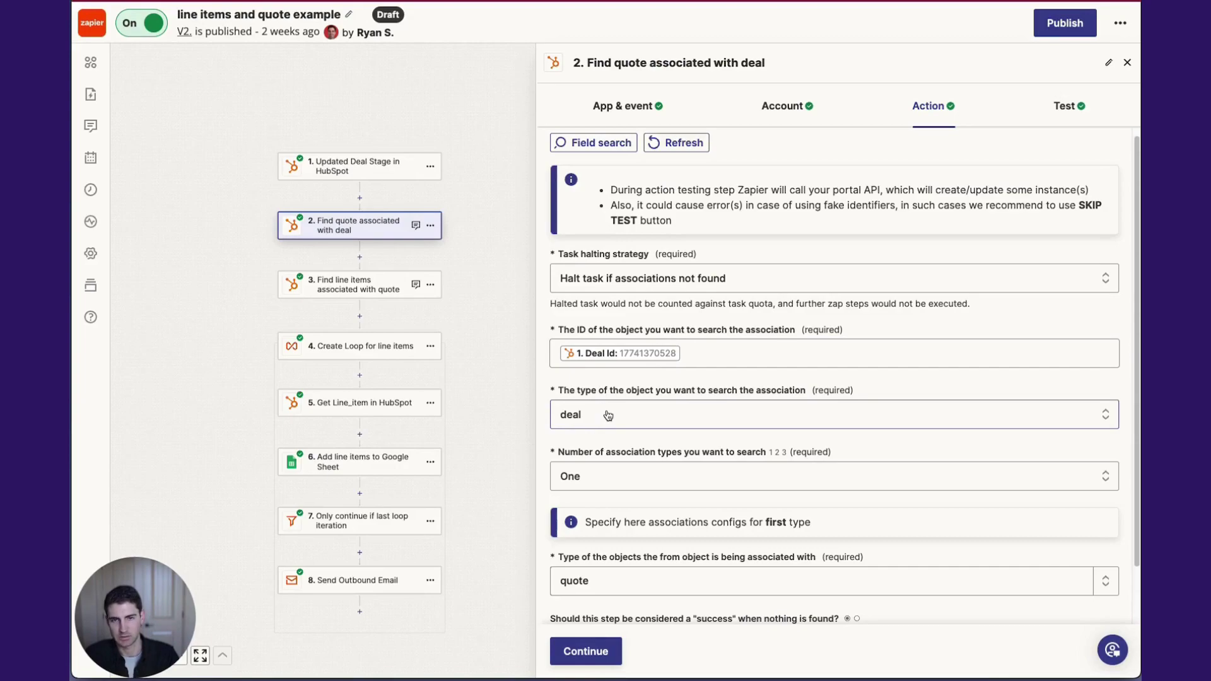
pyautogui.scroll(-2, 608, 417)
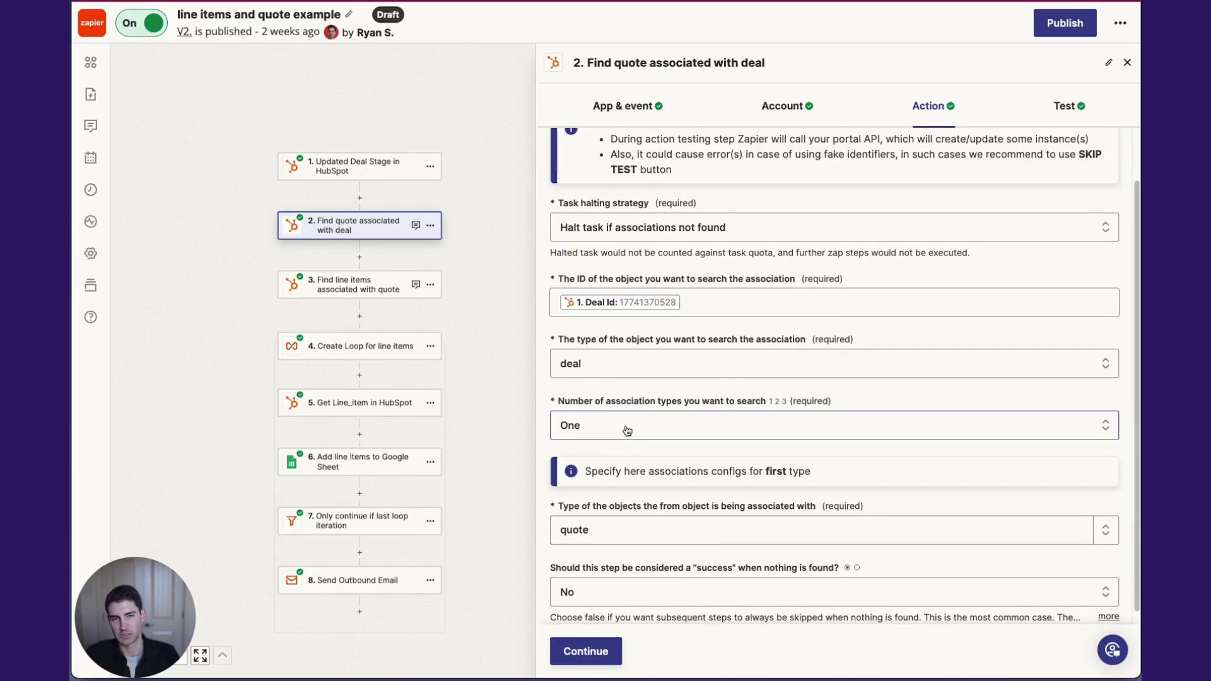
# Compare the listed and custom options for the associated object type in the "Find quote associated with deal" step
pyautogui.click(601, 535)
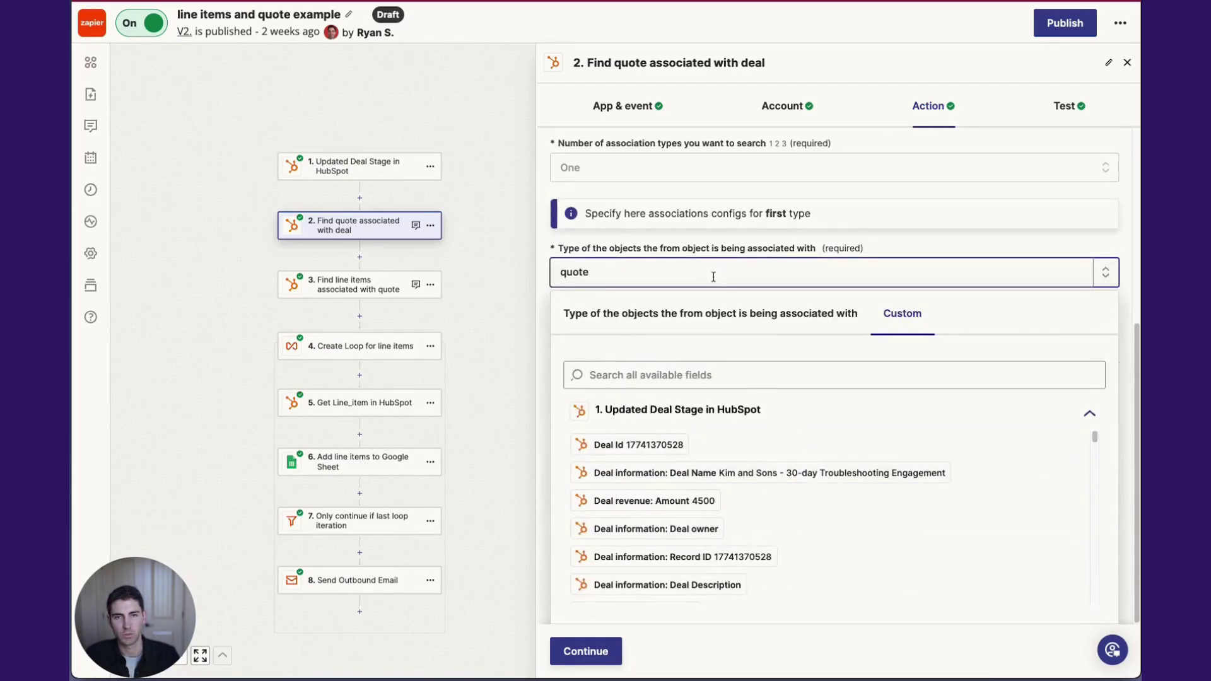
pyautogui.click(699, 318)
pyautogui.click(599, 550)
pyautogui.click(615, 555)
pyautogui.click(609, 441)
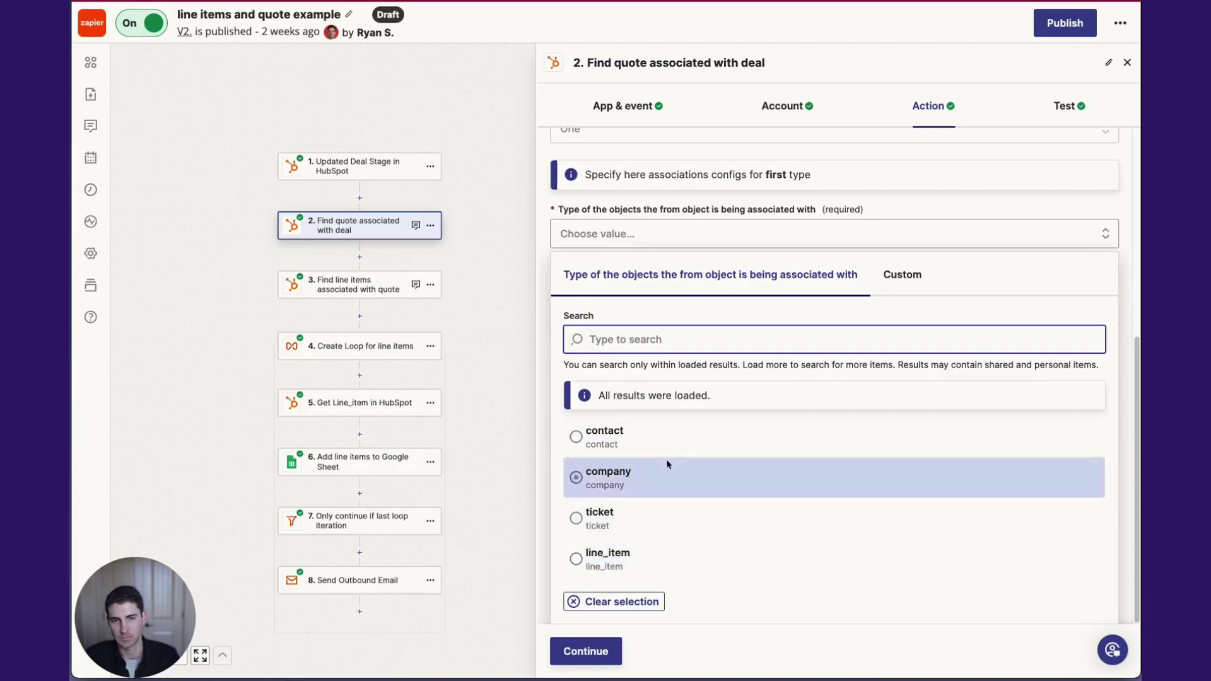
pyautogui.click(904, 279)
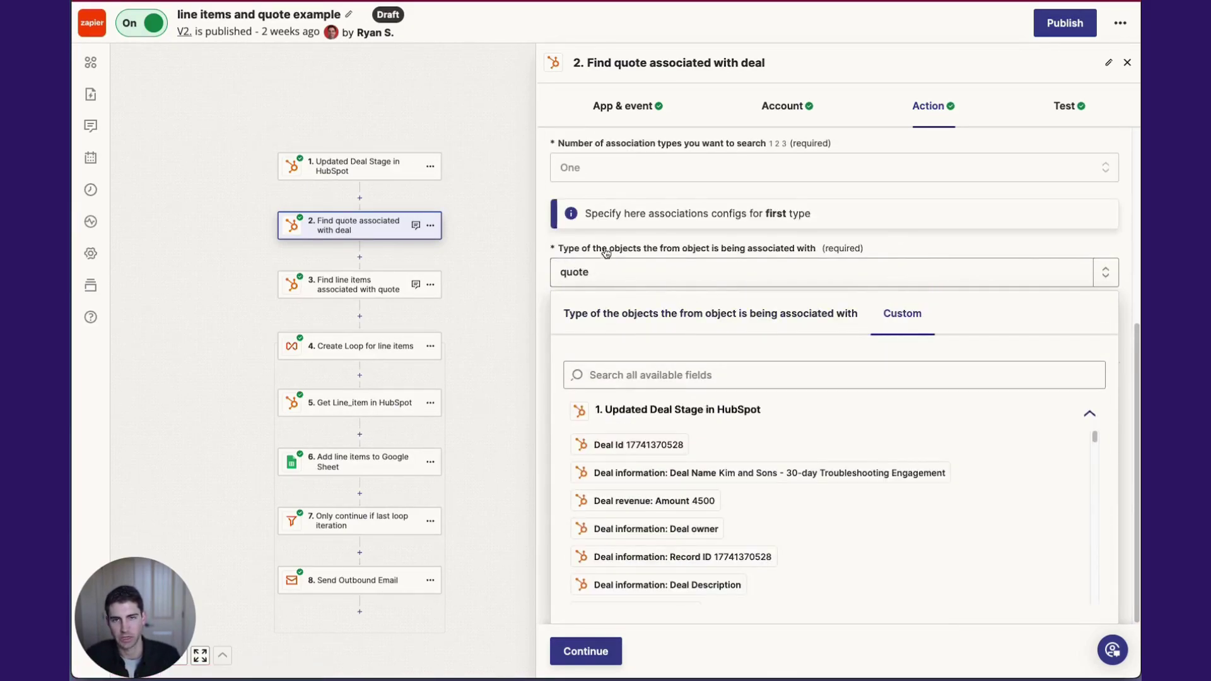
pyautogui.click(889, 251)
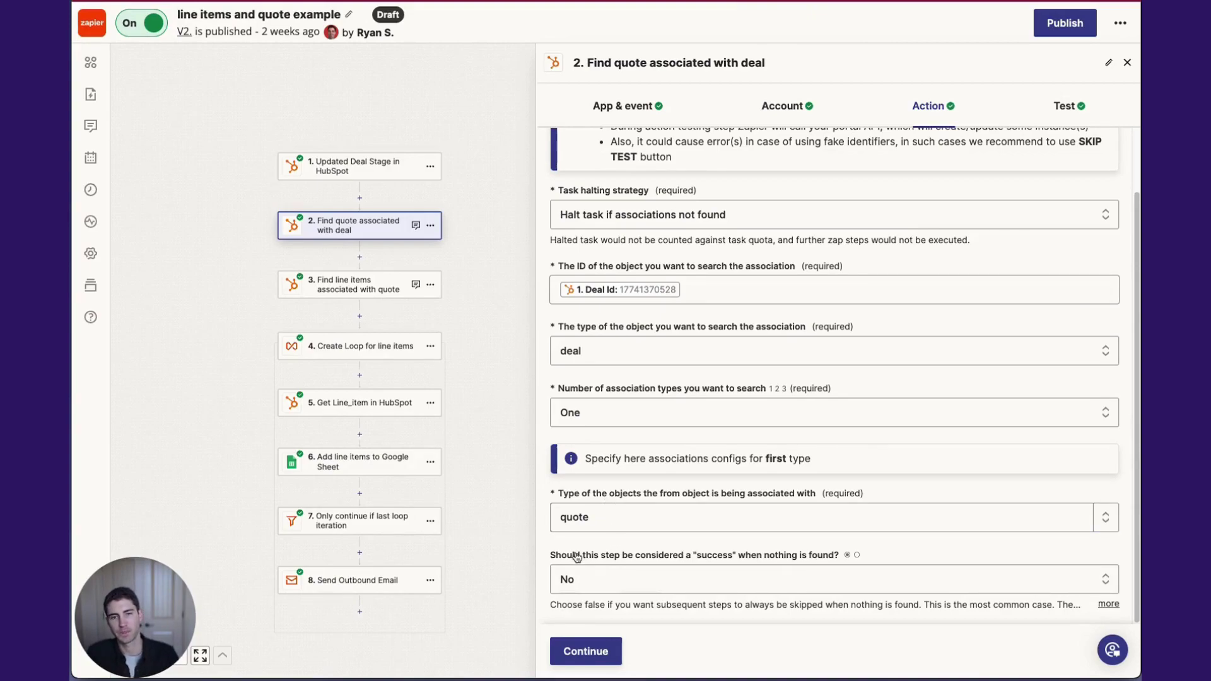
# Examine the object ID, object type and association settings of the "Find line items associated with quote" step
pyautogui.click(355, 290)
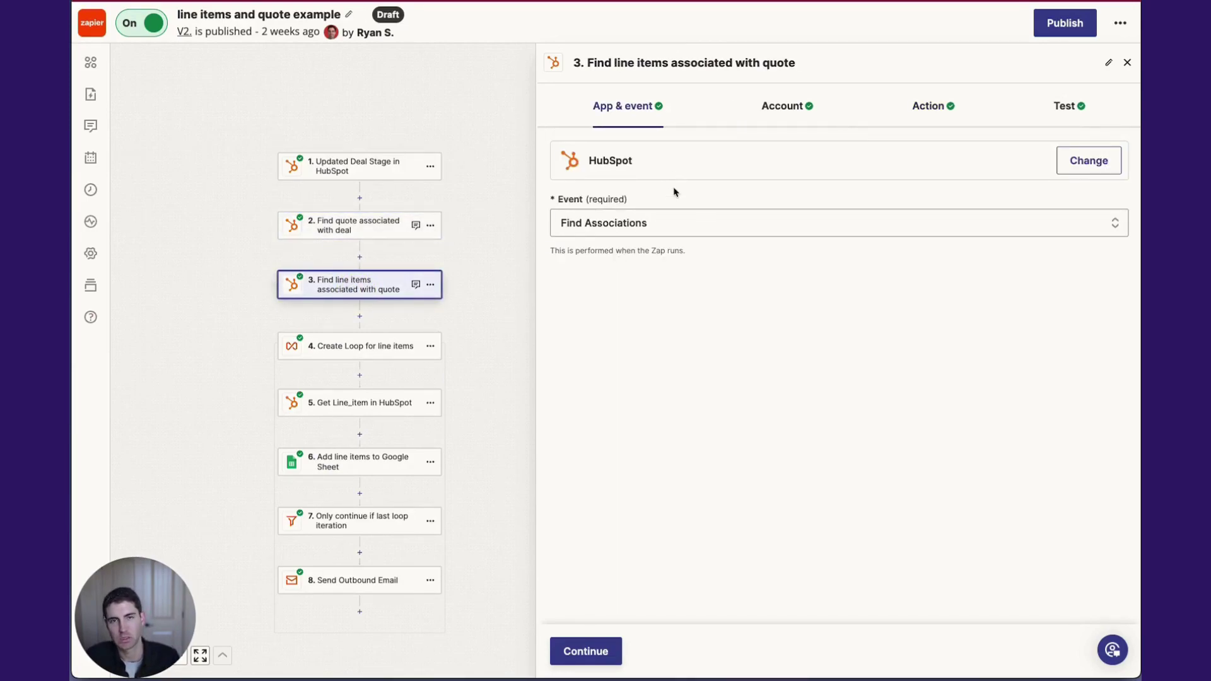
pyautogui.click(931, 106)
pyautogui.click(608, 423)
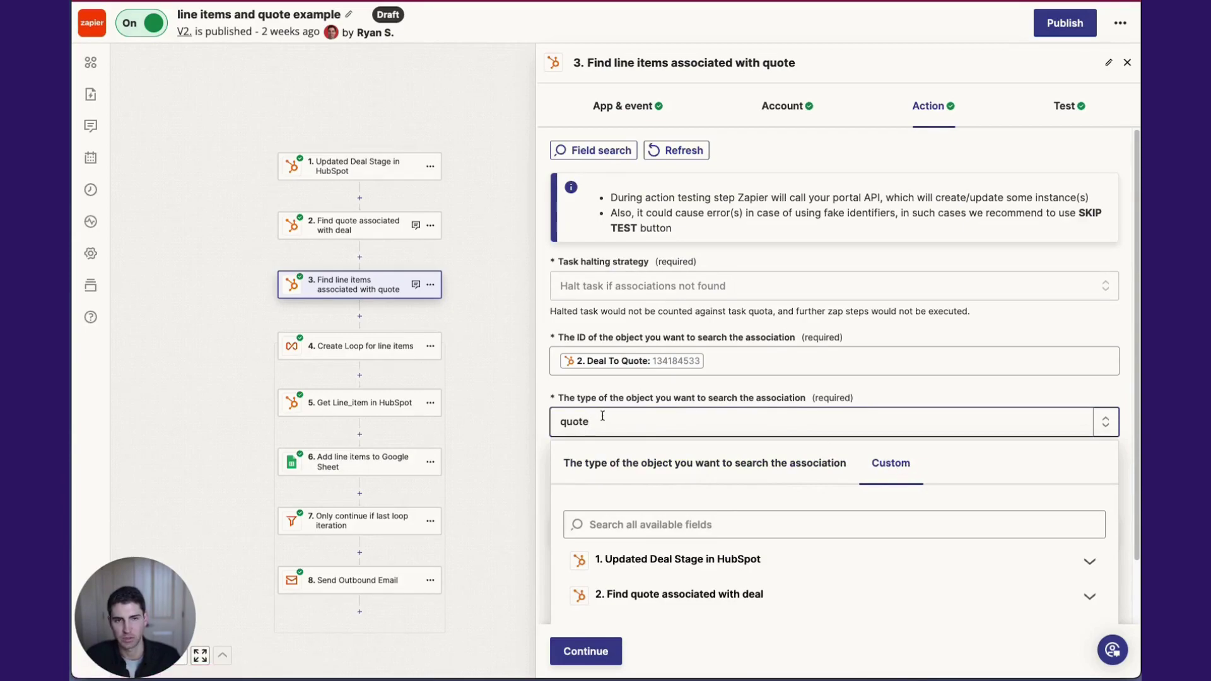
pyautogui.click(904, 392)
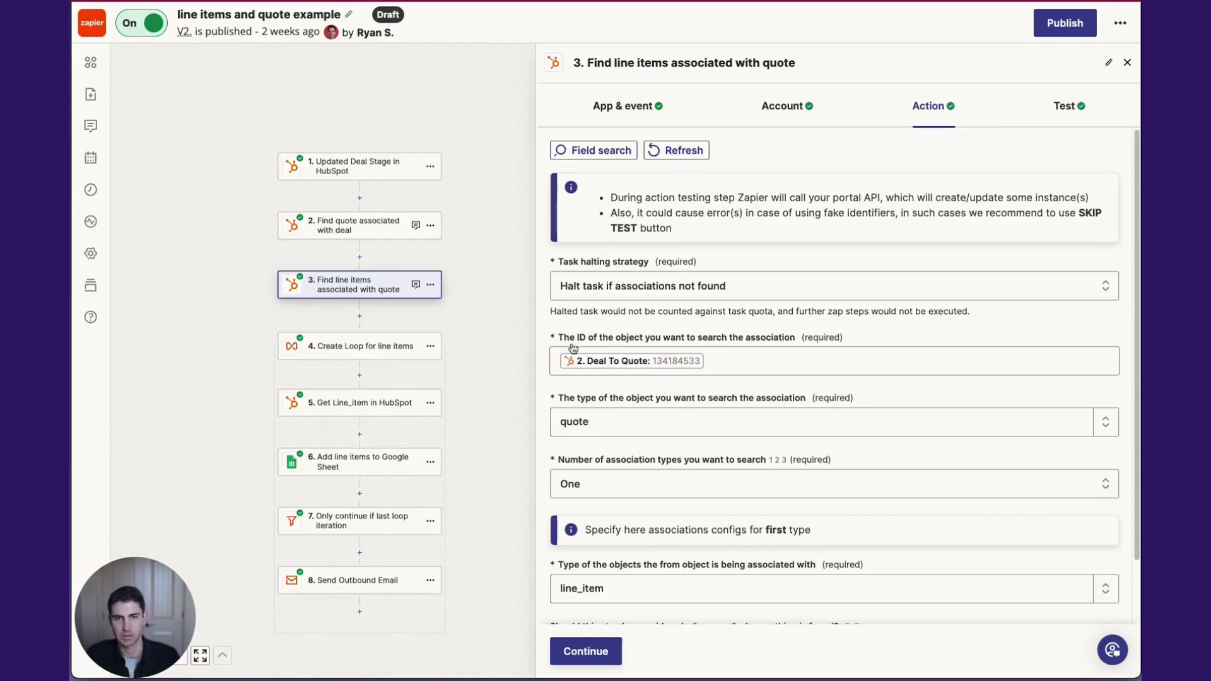
pyautogui.scroll(-1, 617, 468)
pyautogui.scroll(-2, 618, 468)
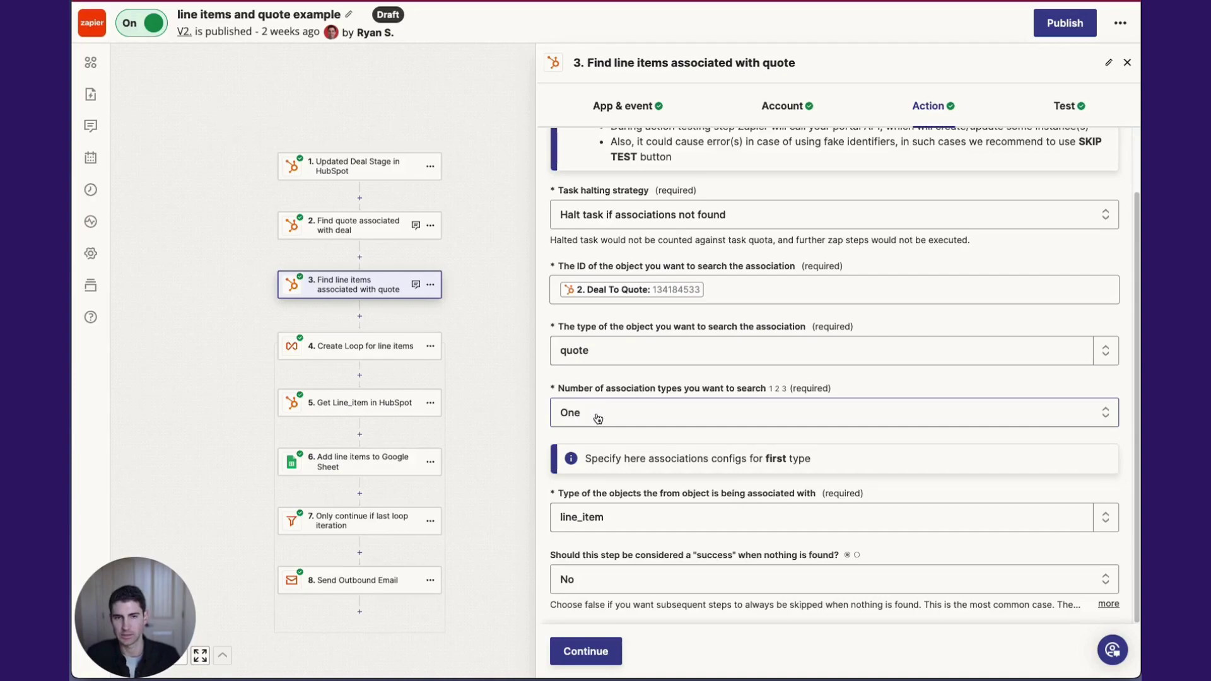
# Check the listed and custom associated object type options in the "Find line items associated with quote" step
pyautogui.click(601, 520)
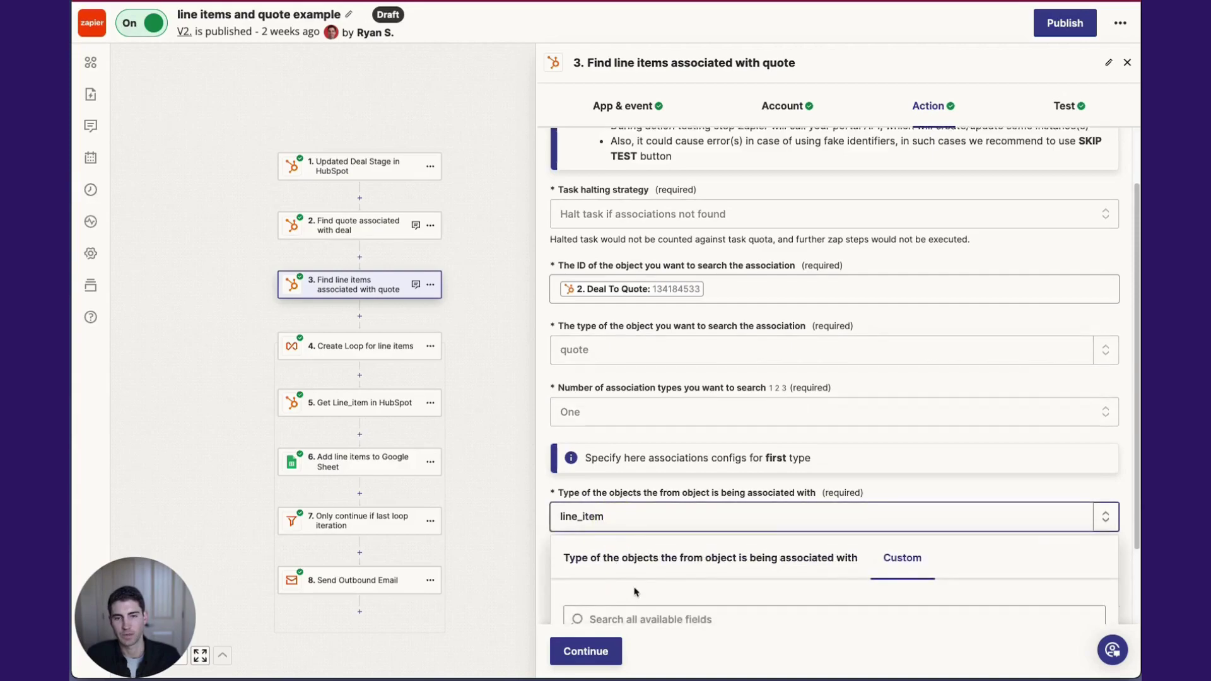
pyautogui.click(720, 469)
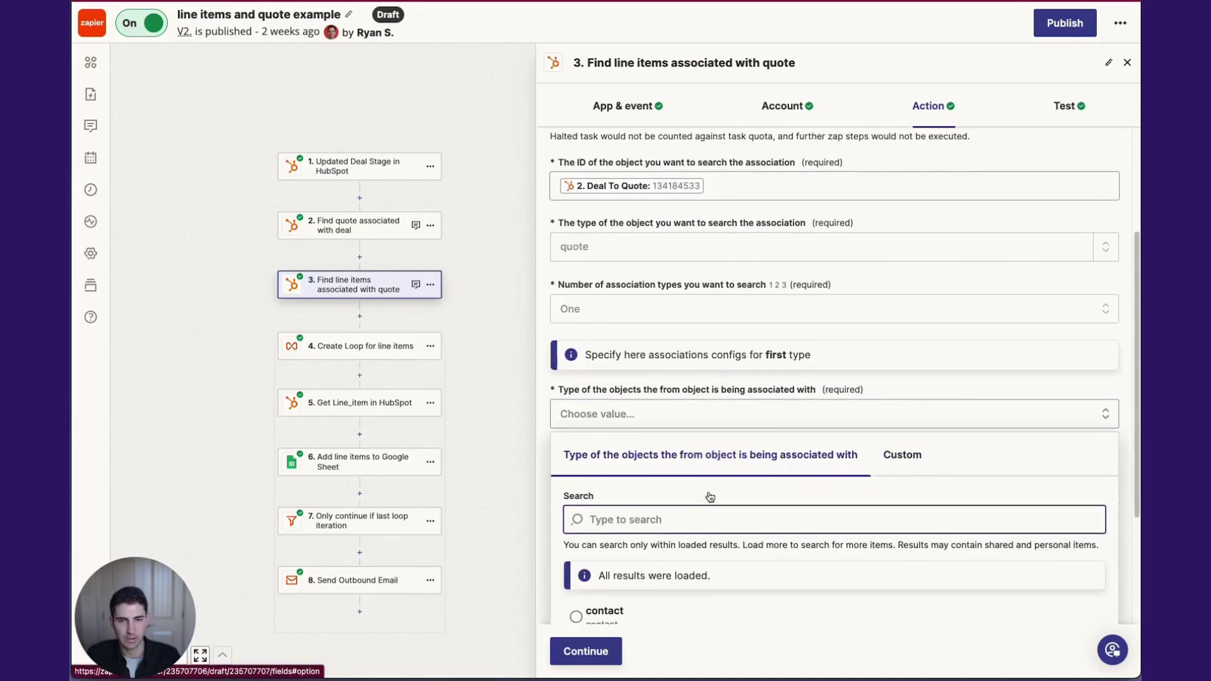
pyautogui.scroll(-3, 708, 495)
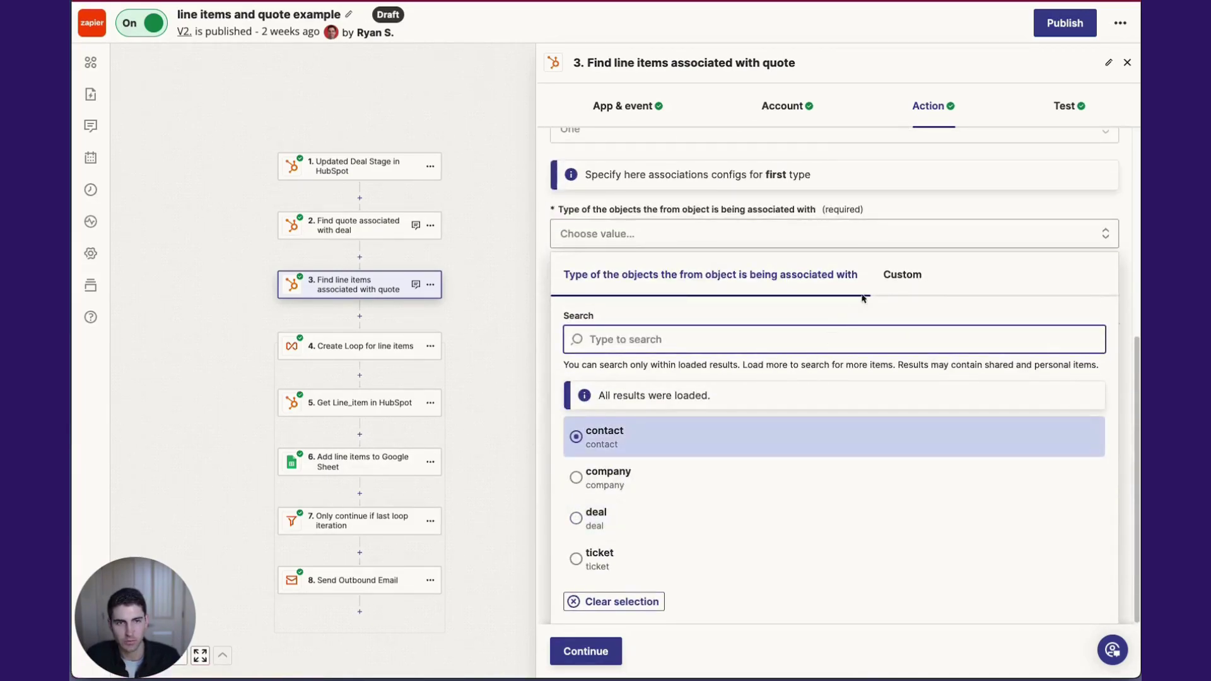
pyautogui.click(888, 281)
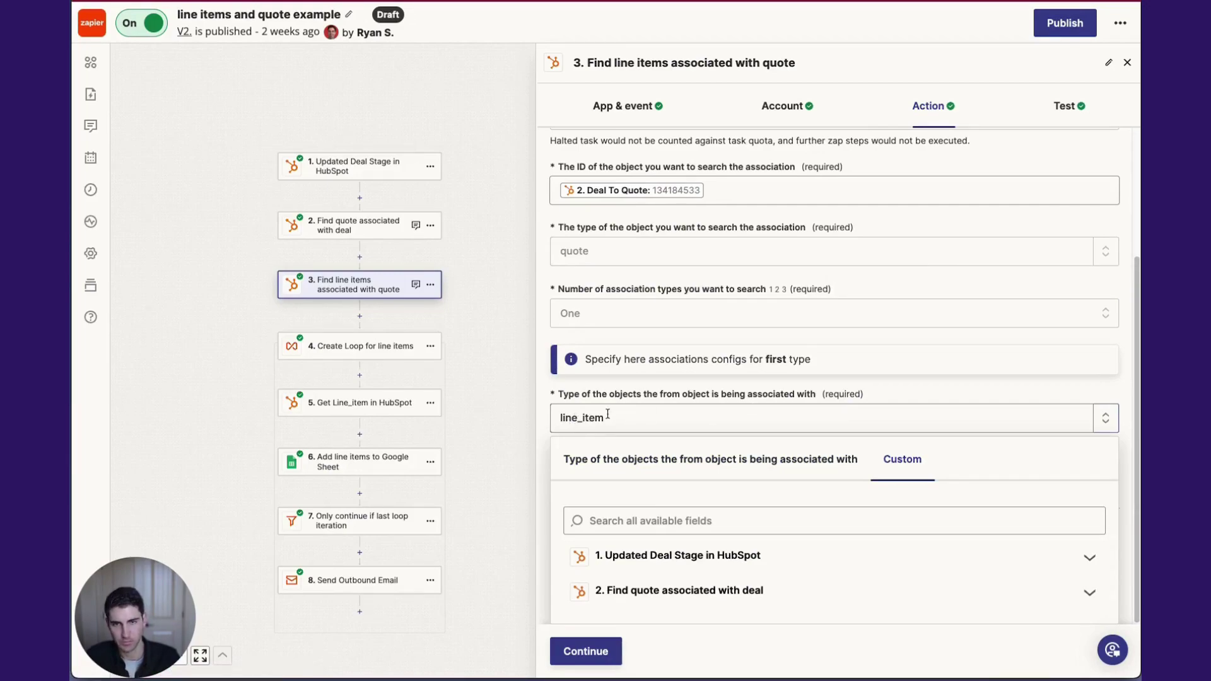
pyautogui.click(873, 390)
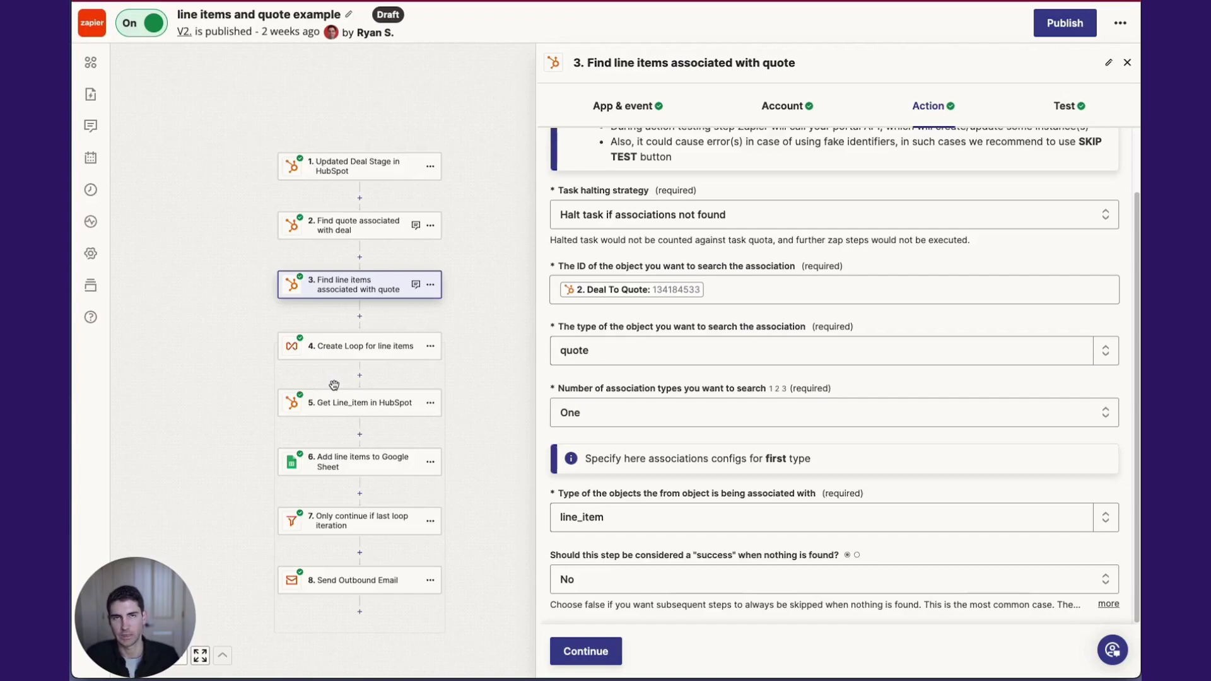
# Insert an action before the line items loop, search its app choices for "loop", and delete the unconfigured action again
pyautogui.click(360, 344)
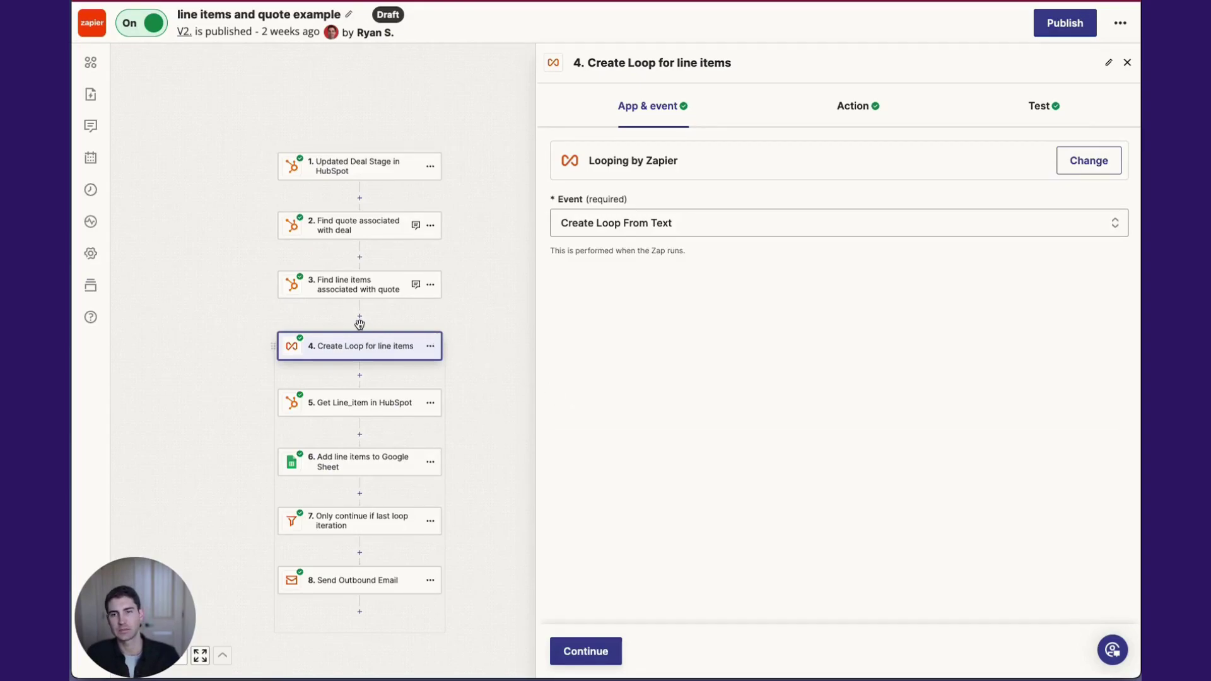
pyautogui.click(359, 317)
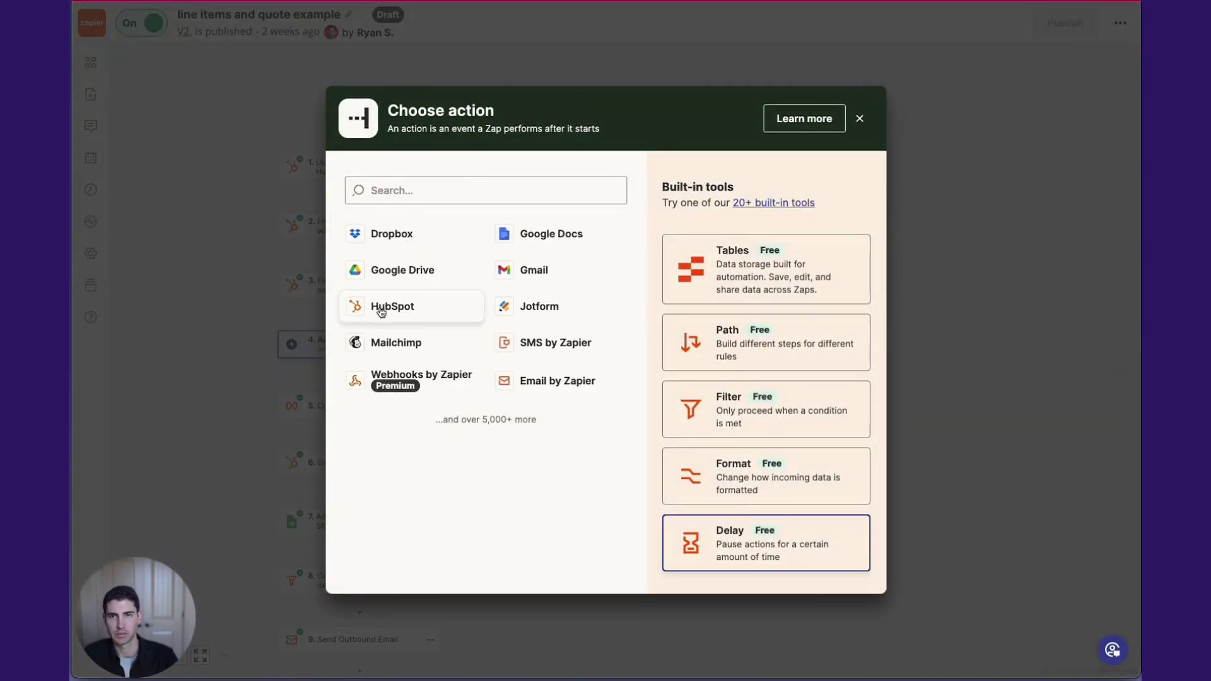
pyautogui.click(496, 189)
pyautogui.write('loop')
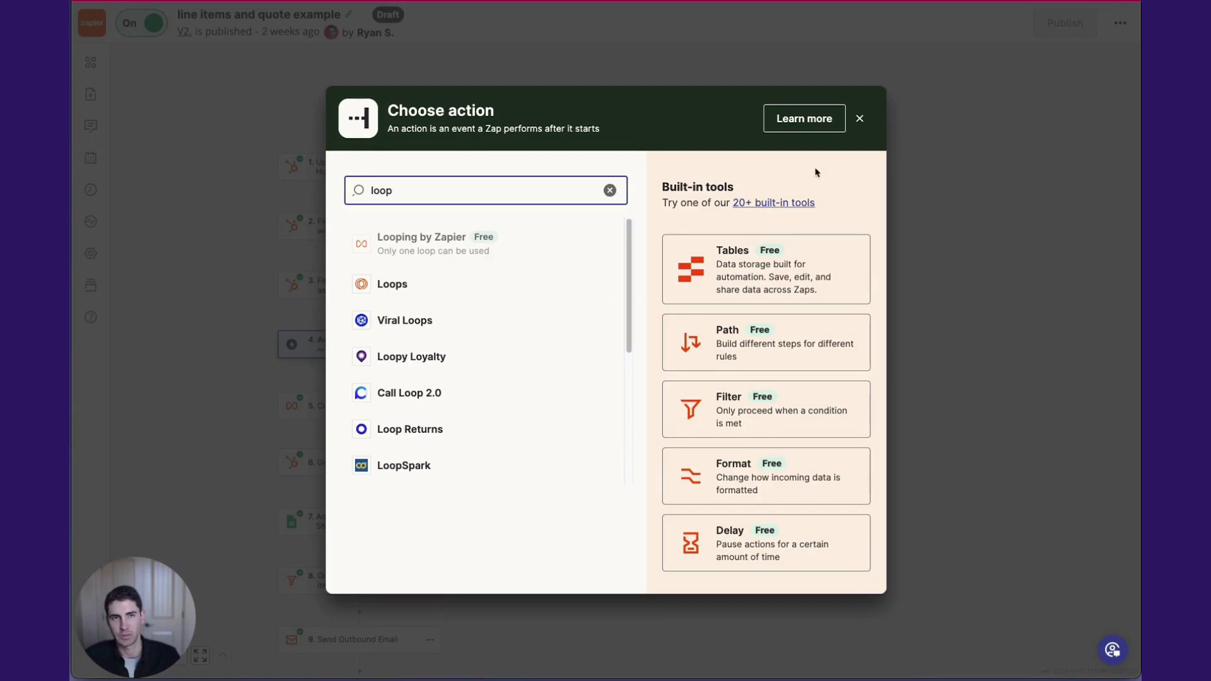
pyautogui.click(859, 120)
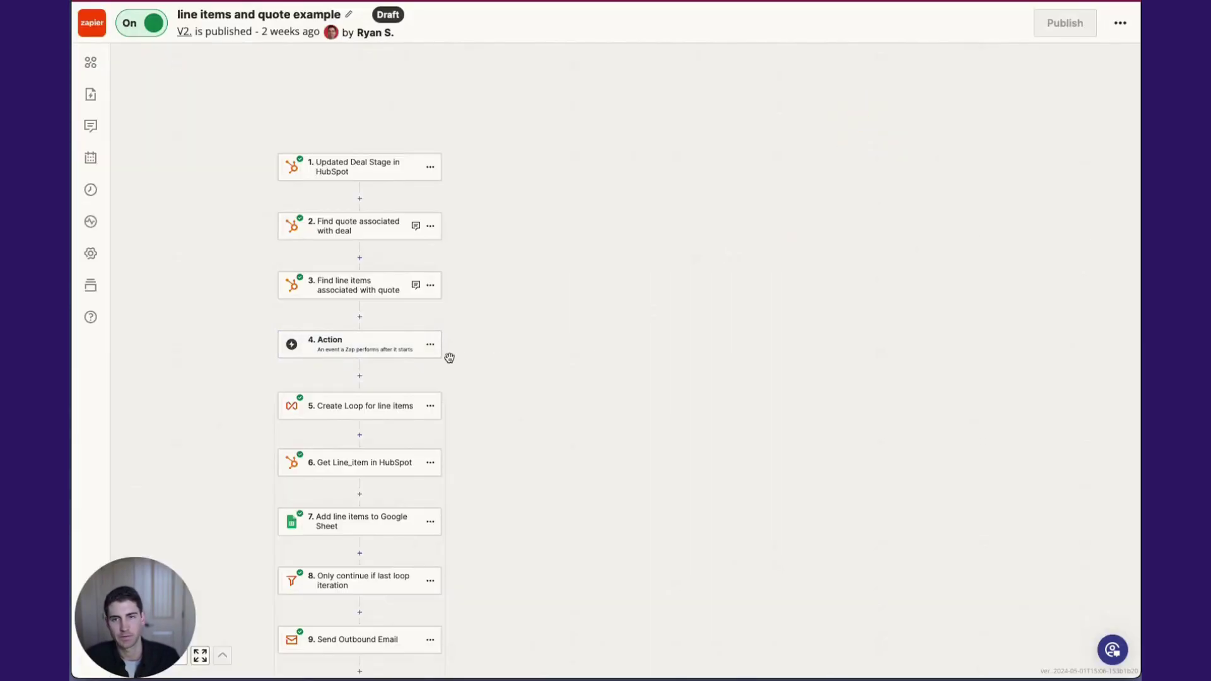
pyautogui.click(430, 344)
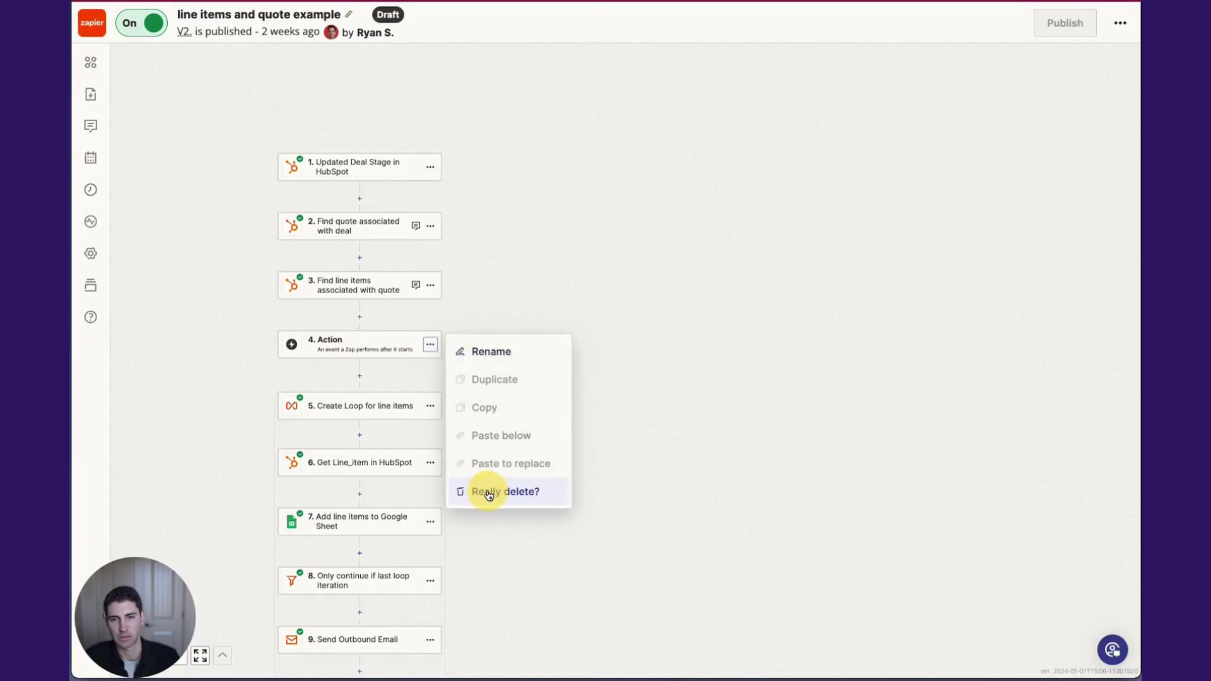
pyautogui.click(486, 491)
# Examine the looped values, text delimiter and iteration settings of the "Create Loop for line items" step
pyautogui.click(338, 347)
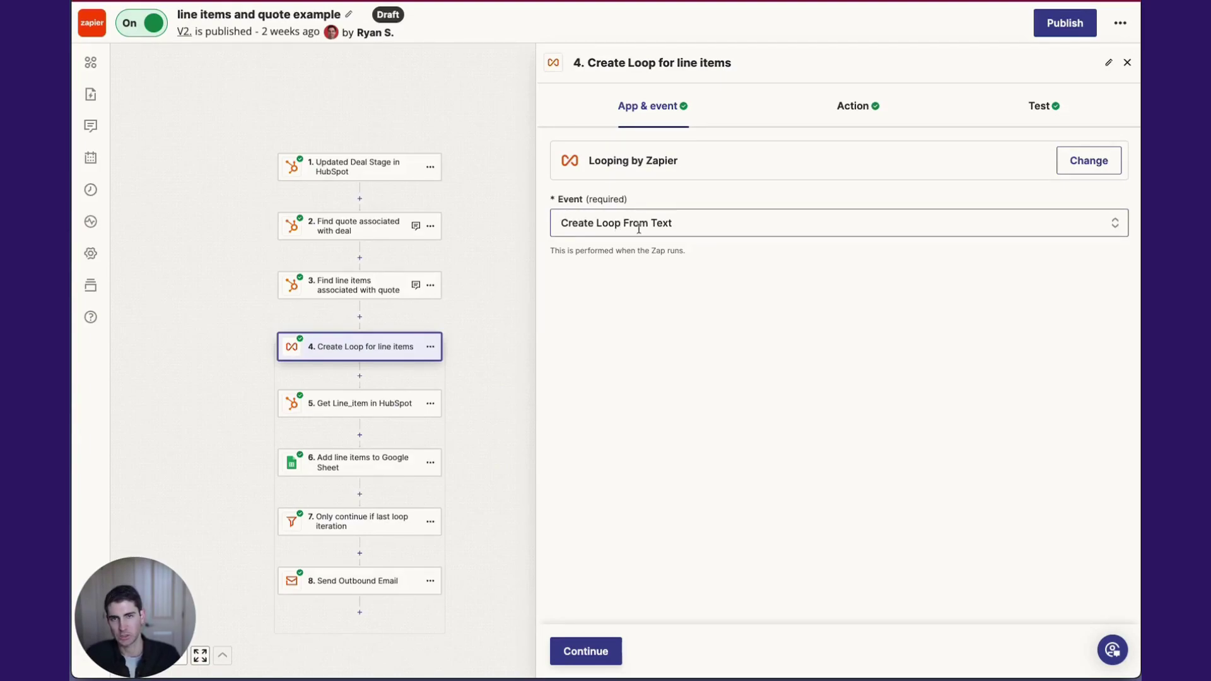
pyautogui.click(858, 106)
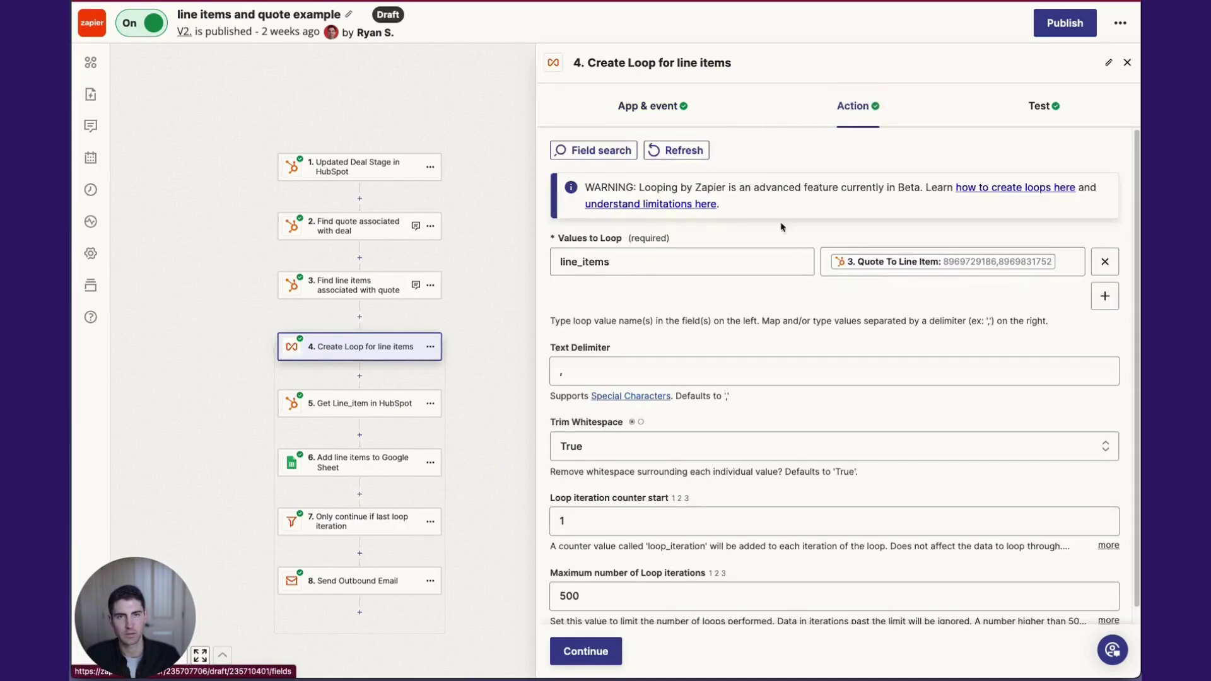
pyautogui.moveTo(560, 262); pyautogui.dragTo(611, 264)
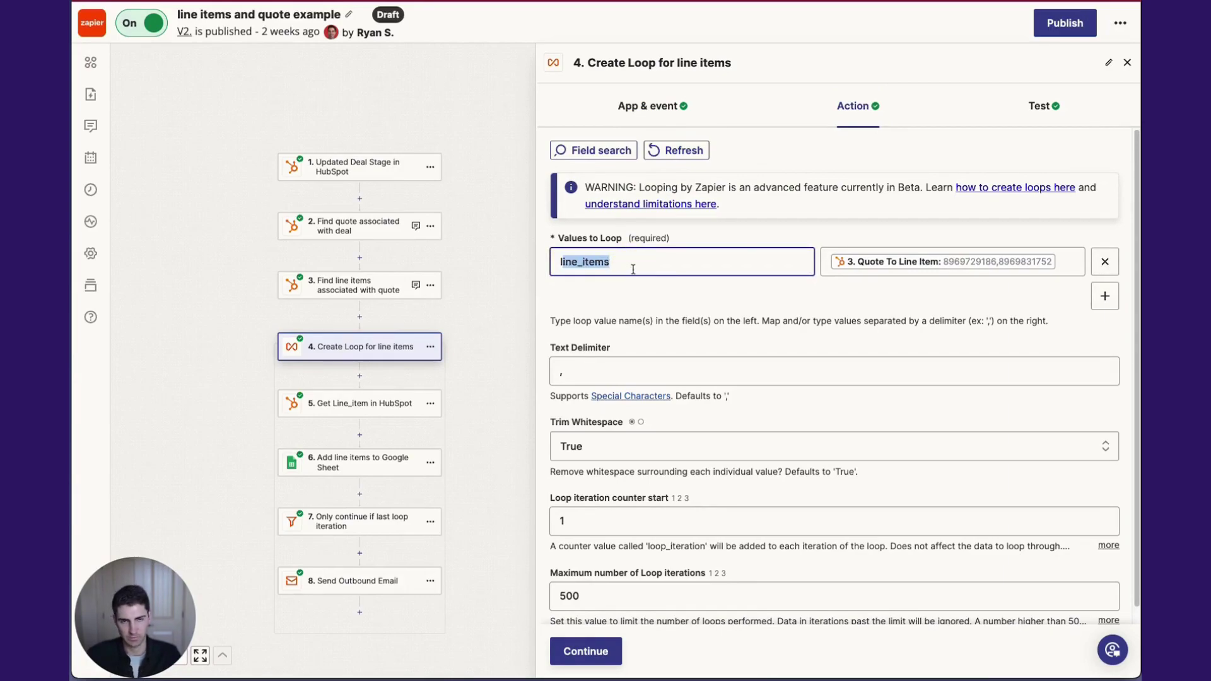
pyautogui.click(758, 243)
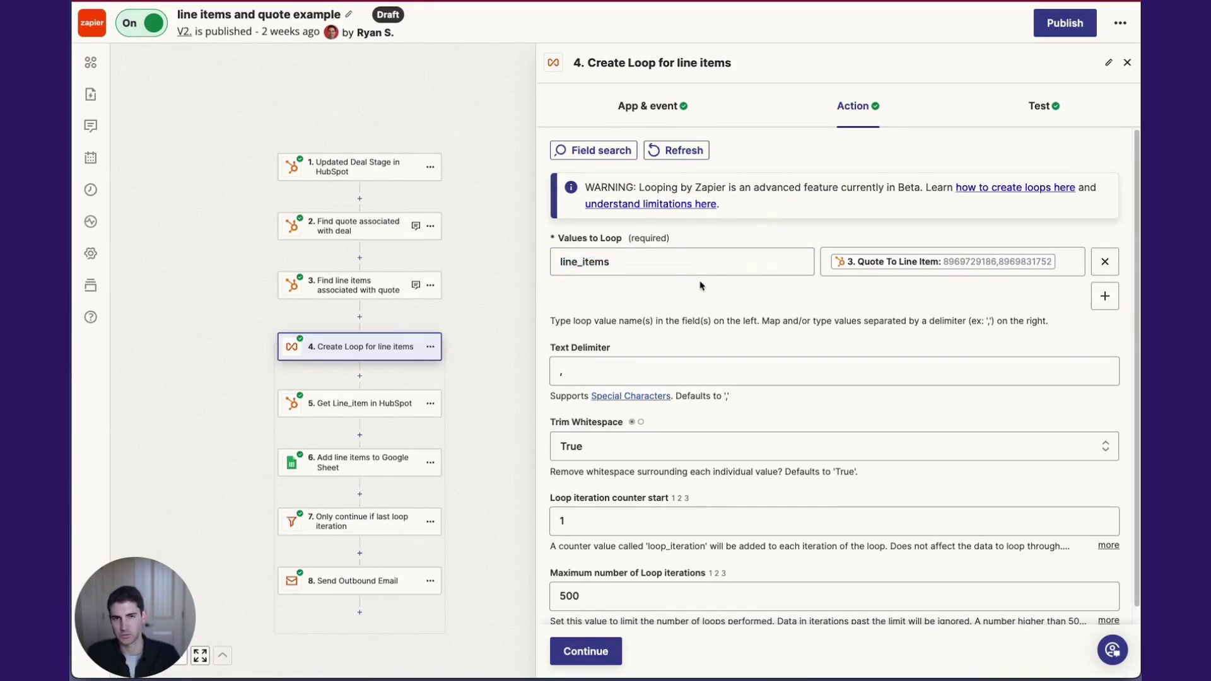
pyautogui.scroll(-1, 912, 287)
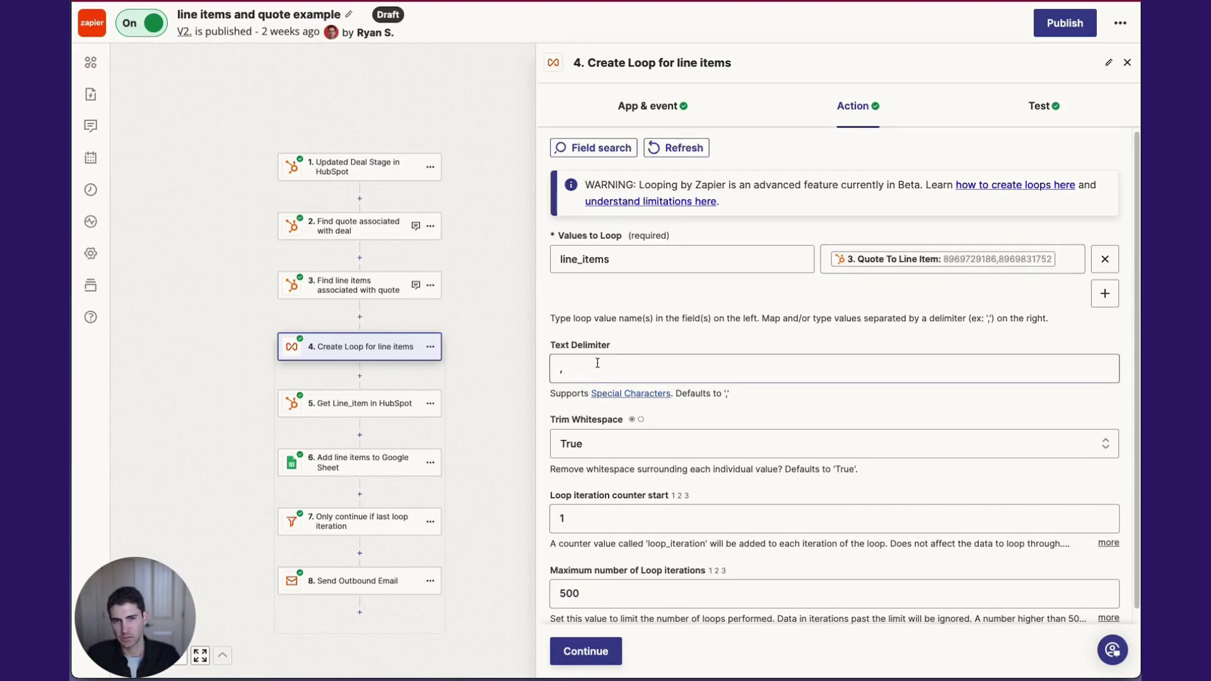
pyautogui.scroll(-1, 631, 372)
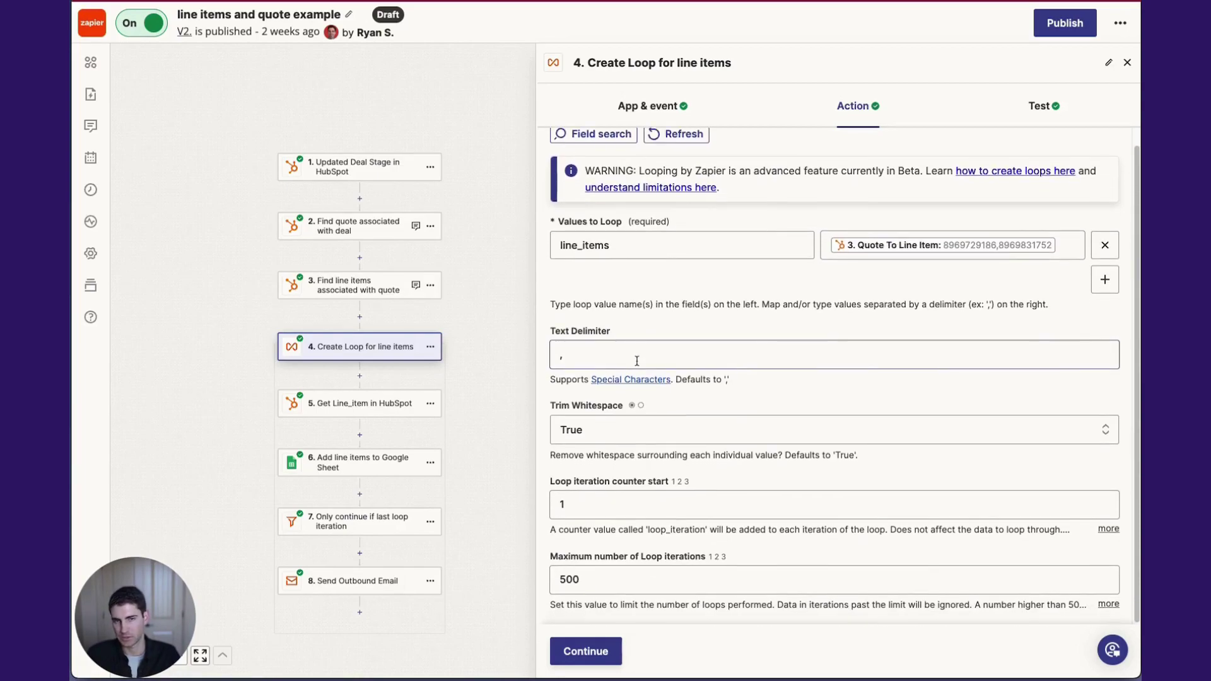
pyautogui.click(692, 381)
pyautogui.moveTo(692, 381); pyautogui.dragTo(703, 380)
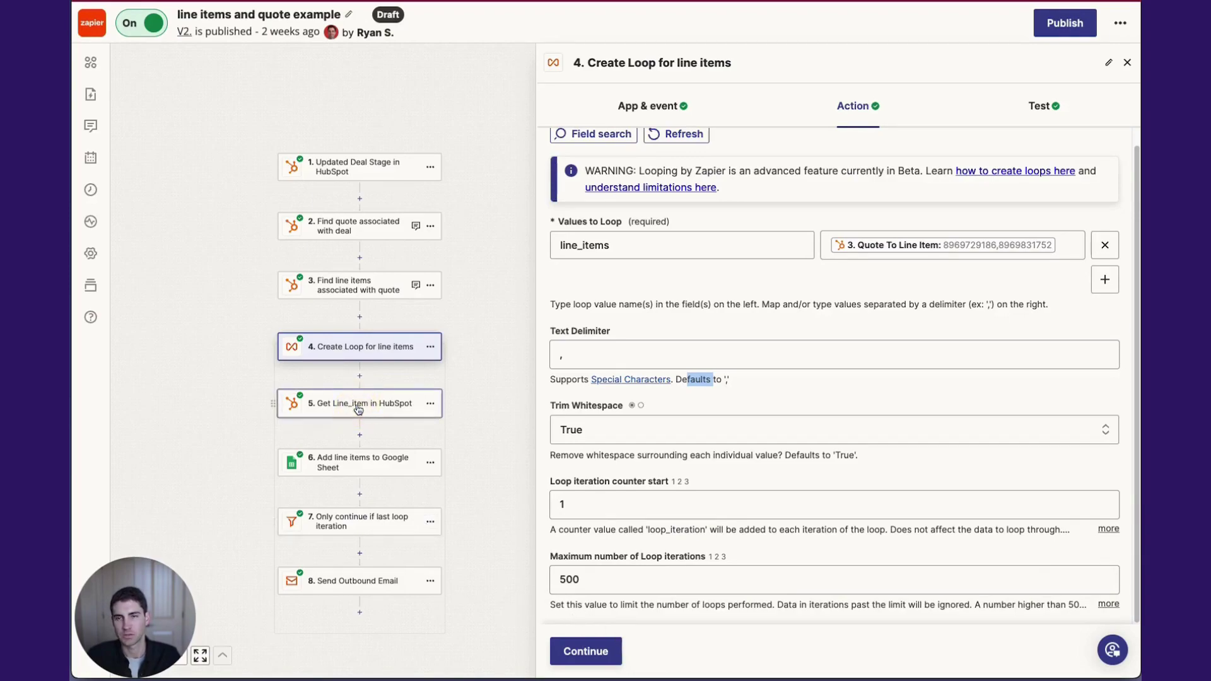
# Examine the event, line item ID and retrieved properties of the "Get Line_item in HubSpot" step
pyautogui.scroll(3, 379, 381)
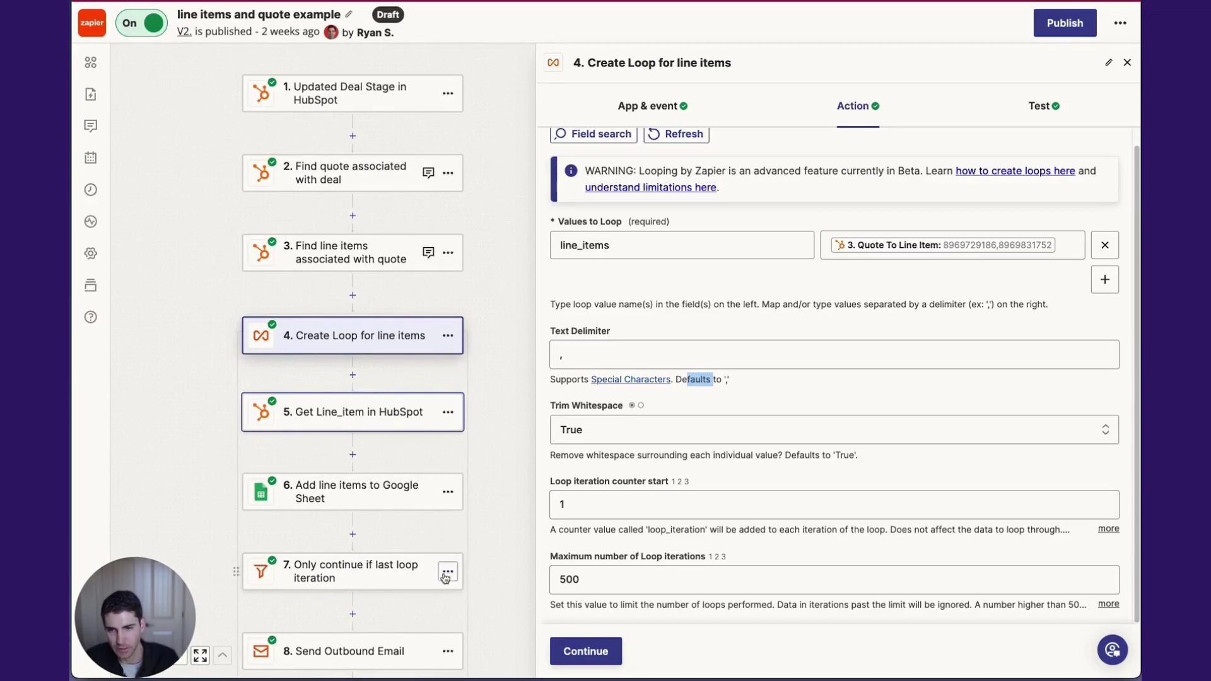
pyautogui.scroll(-1, 449, 571)
pyautogui.scroll(-2, 447, 568)
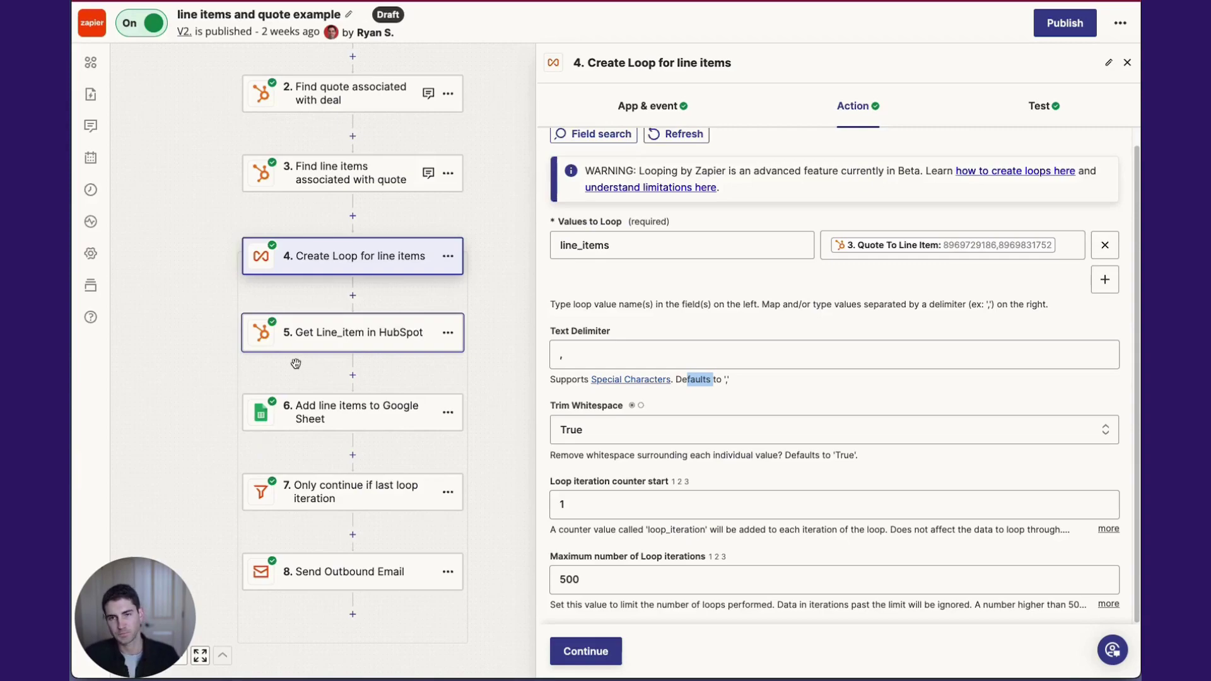
pyautogui.click(326, 333)
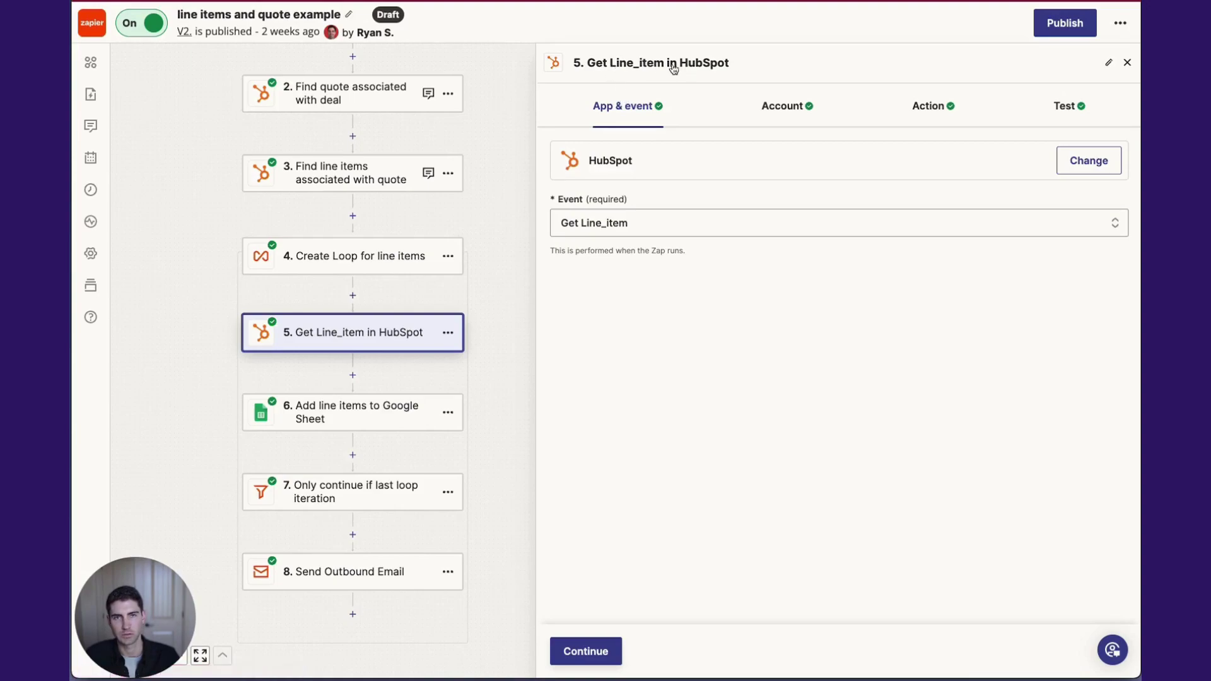
pyautogui.click(604, 226)
pyautogui.click(689, 193)
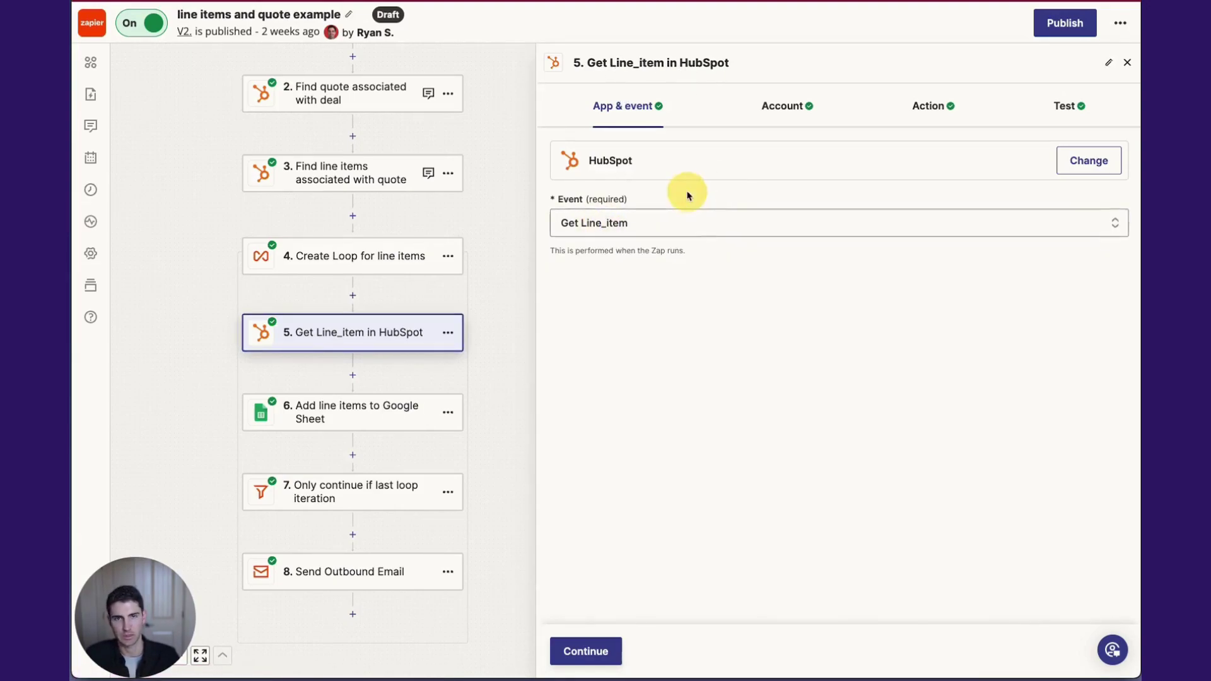
pyautogui.click(910, 104)
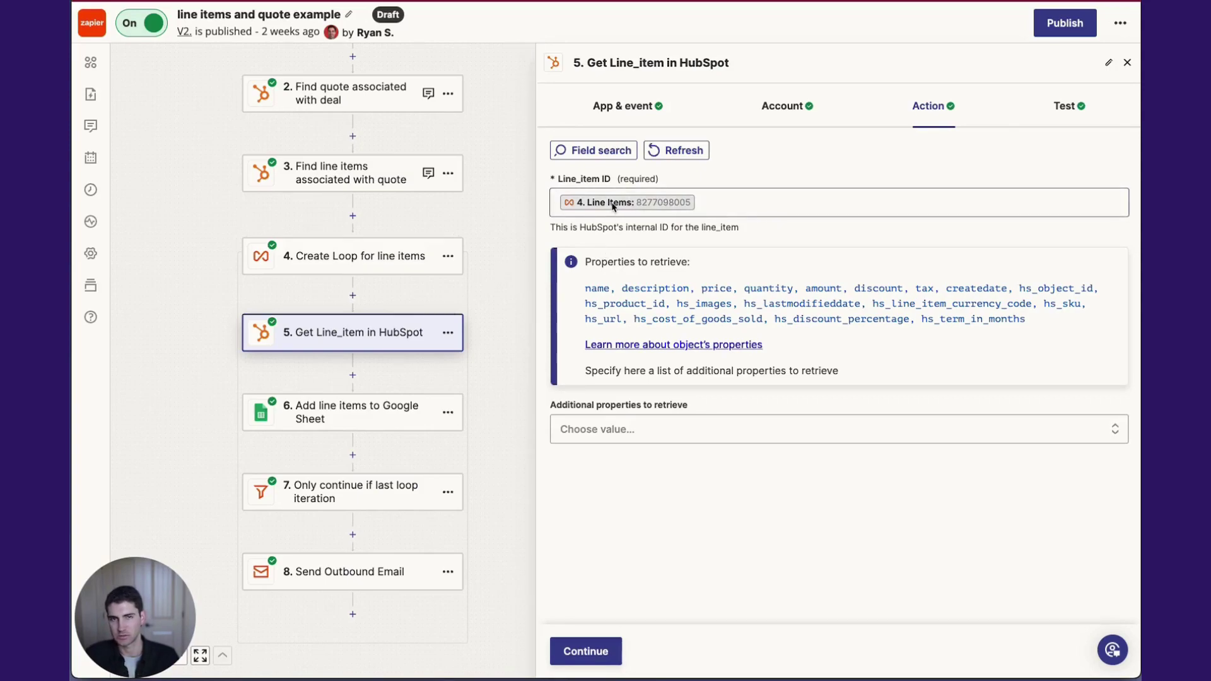
# Compare the looped values of "Create Loop for line items" with the loop fields available for the Line_item ID in "Get Line_item in HubSpot"
pyautogui.click(341, 249)
pyautogui.click(840, 108)
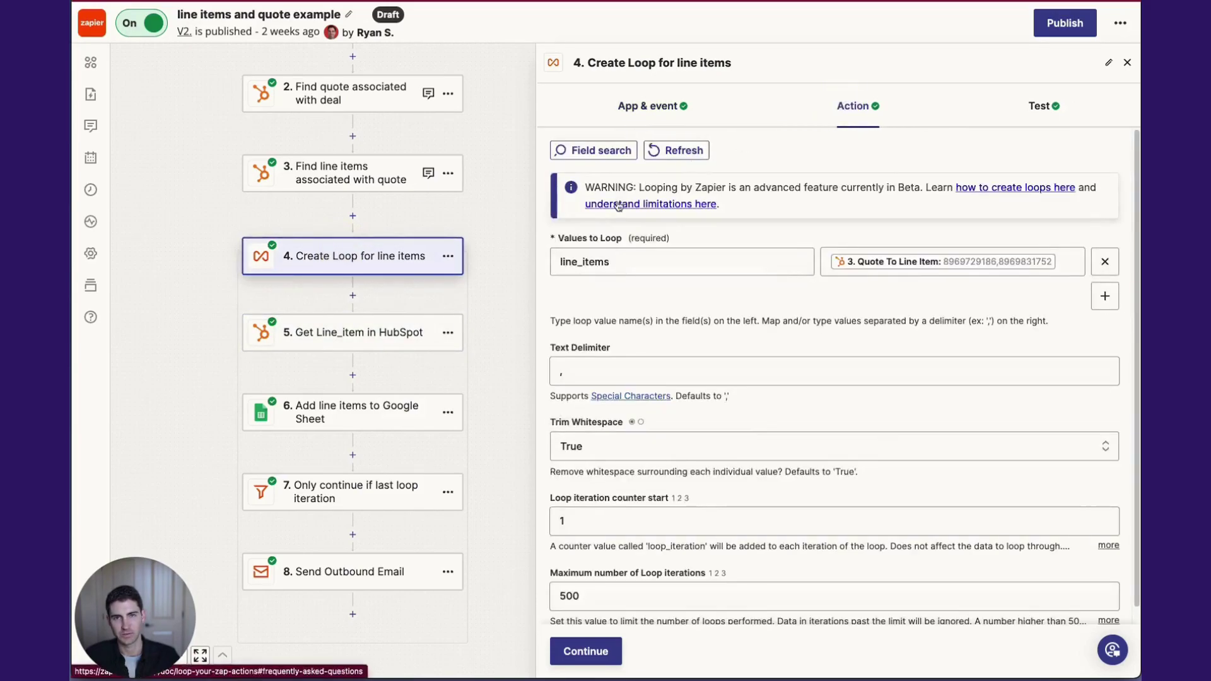
pyautogui.click(361, 333)
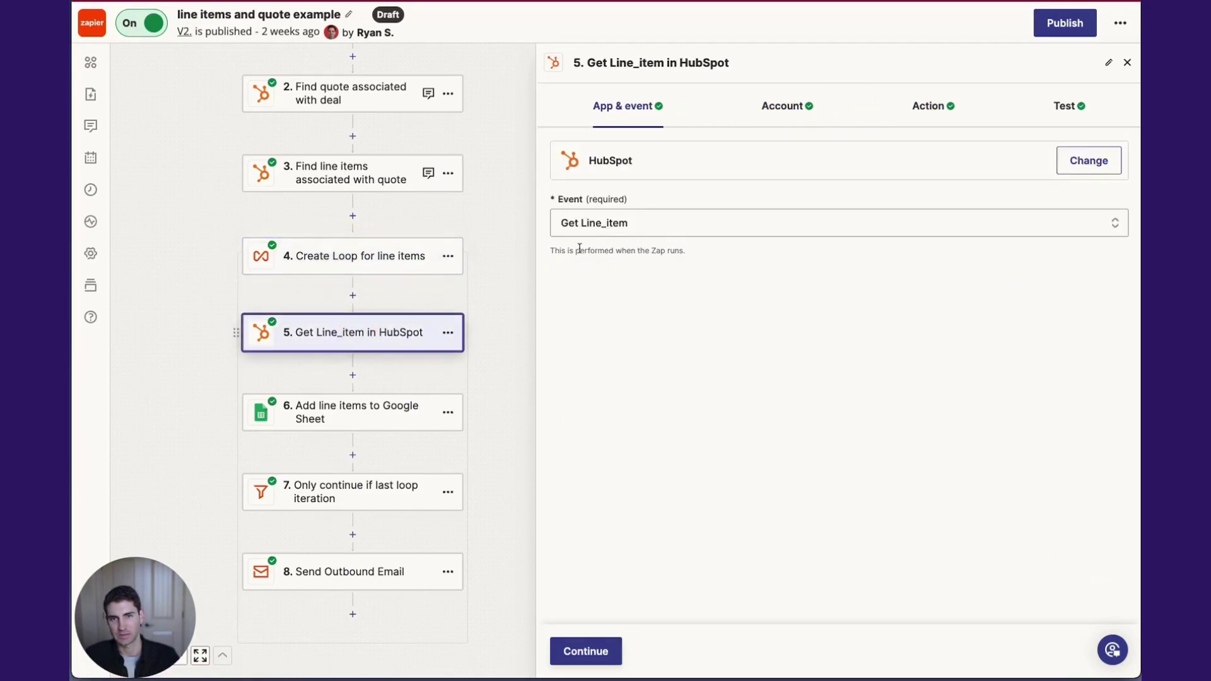
pyautogui.click(931, 106)
pyautogui.click(806, 203)
pyautogui.click(670, 419)
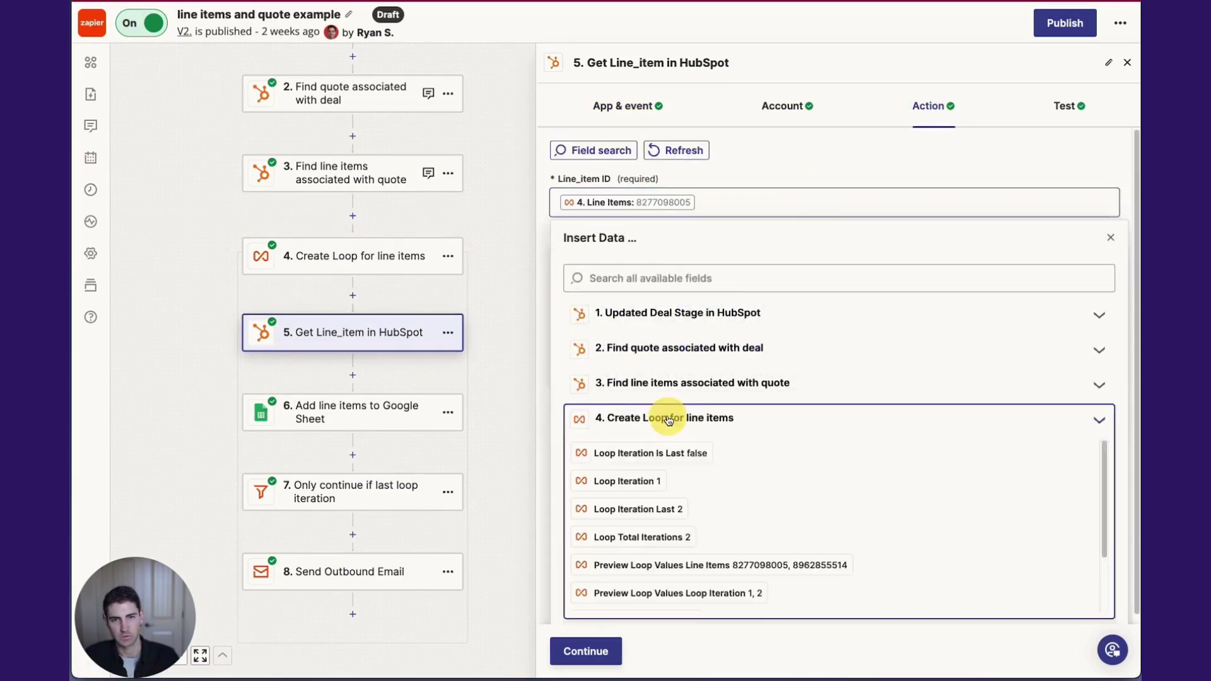
pyautogui.scroll(-3, 690, 508)
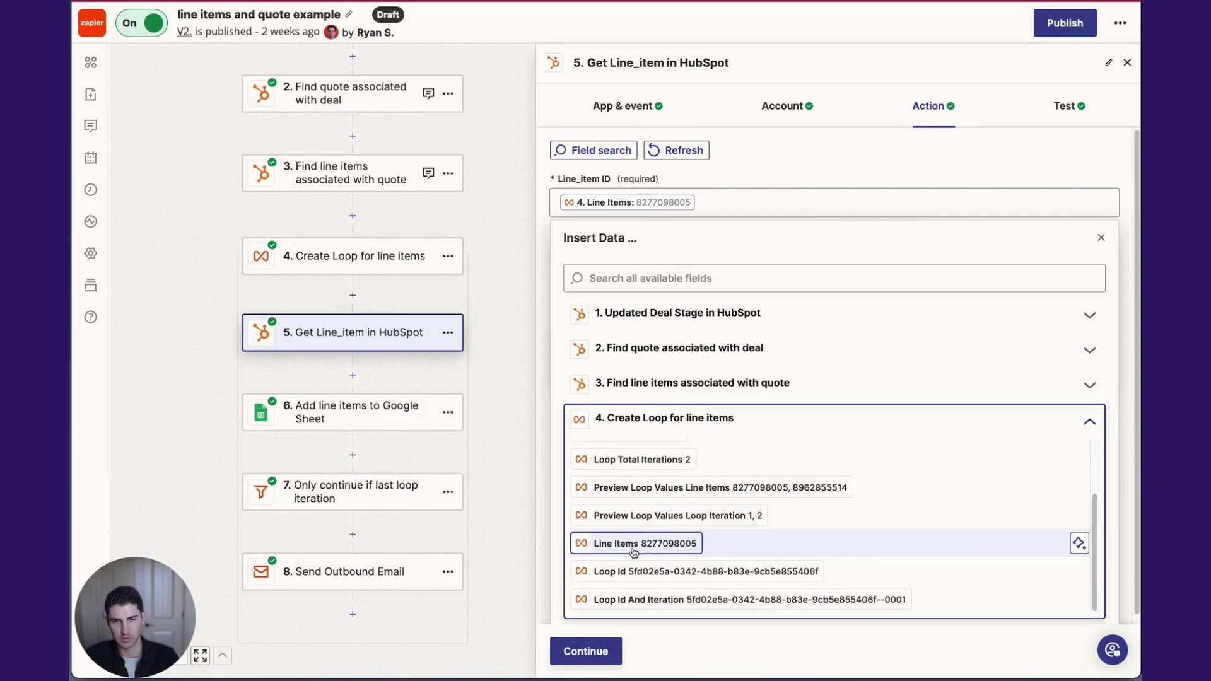
pyautogui.click(808, 172)
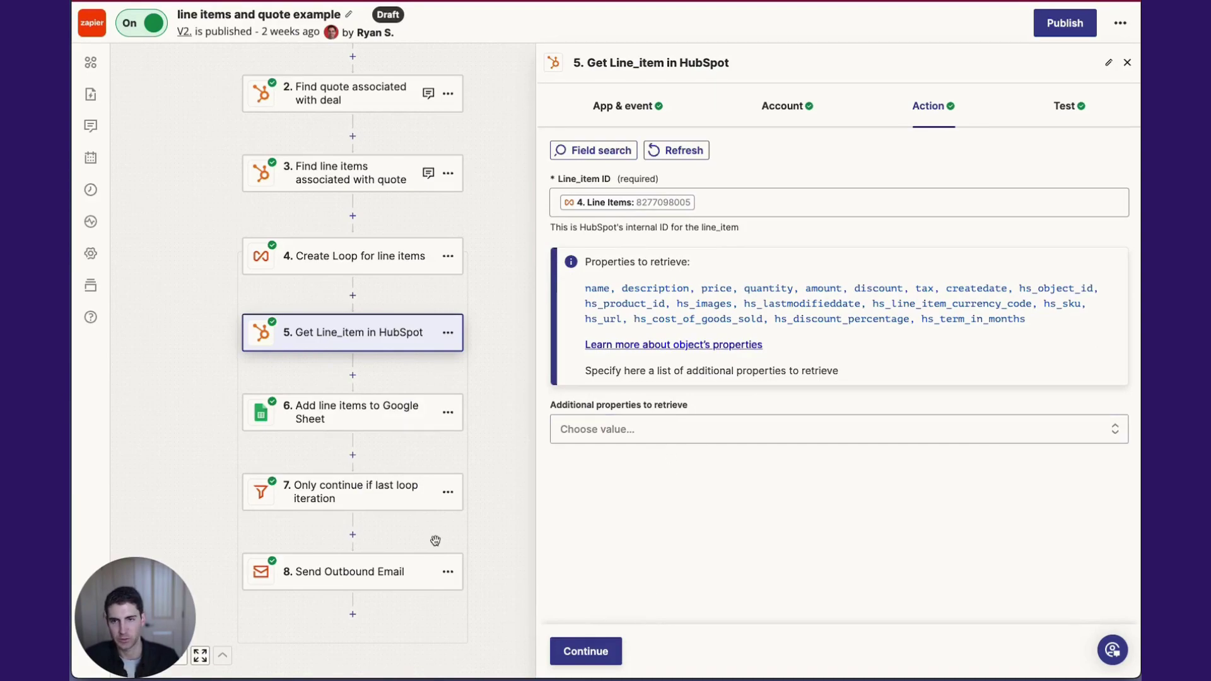
# Examine the event, drive, spreadsheet, worksheet and column mappings of the "Add line items to Google Sheet" step
pyautogui.click(405, 407)
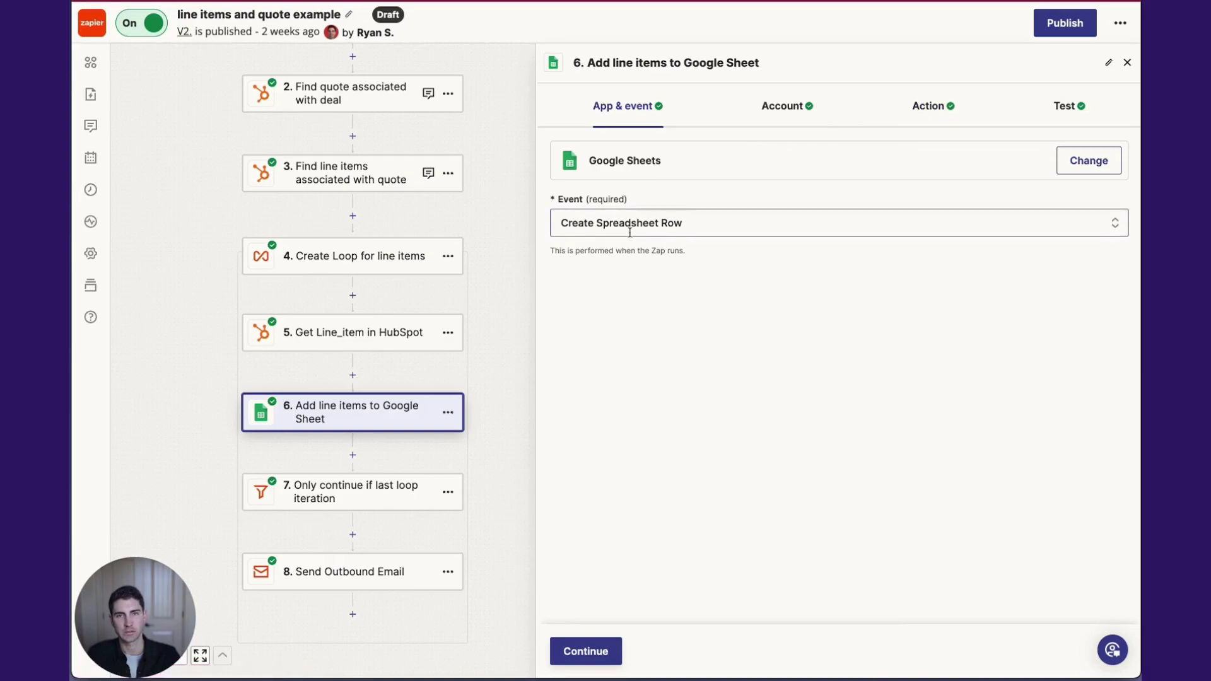
pyautogui.click(915, 117)
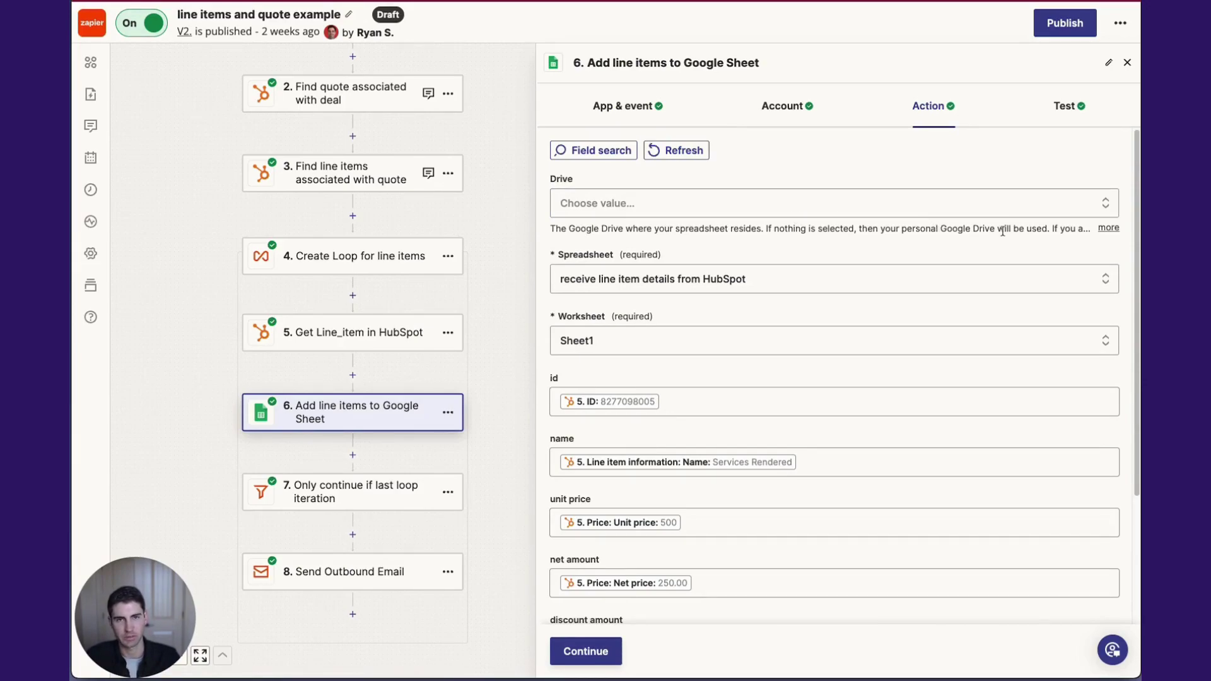
pyautogui.click(1109, 228)
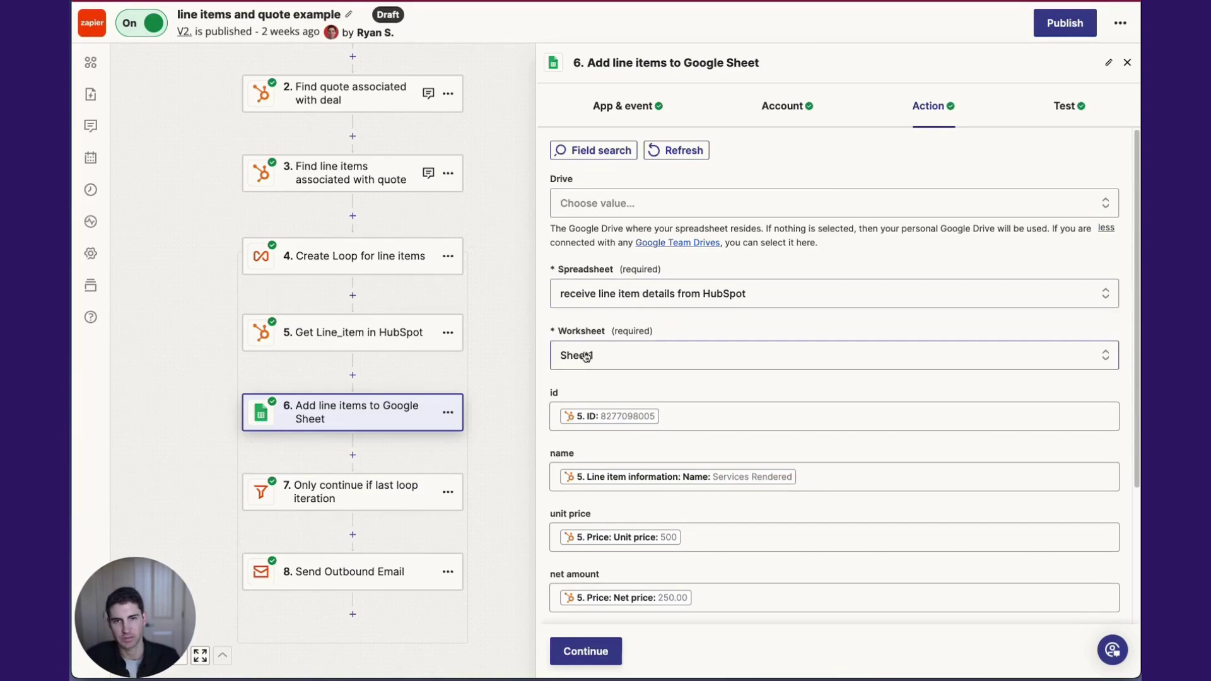
pyautogui.scroll(-3, 646, 386)
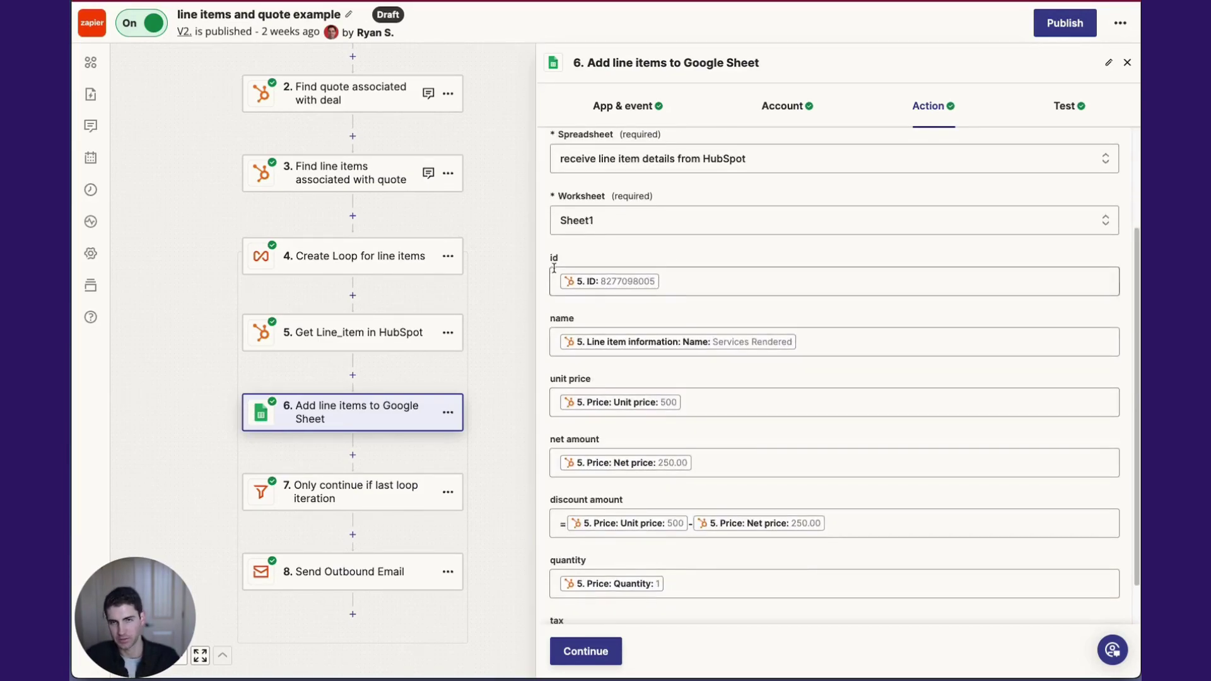
pyautogui.scroll(-1, 557, 269)
pyautogui.scroll(-1, 556, 268)
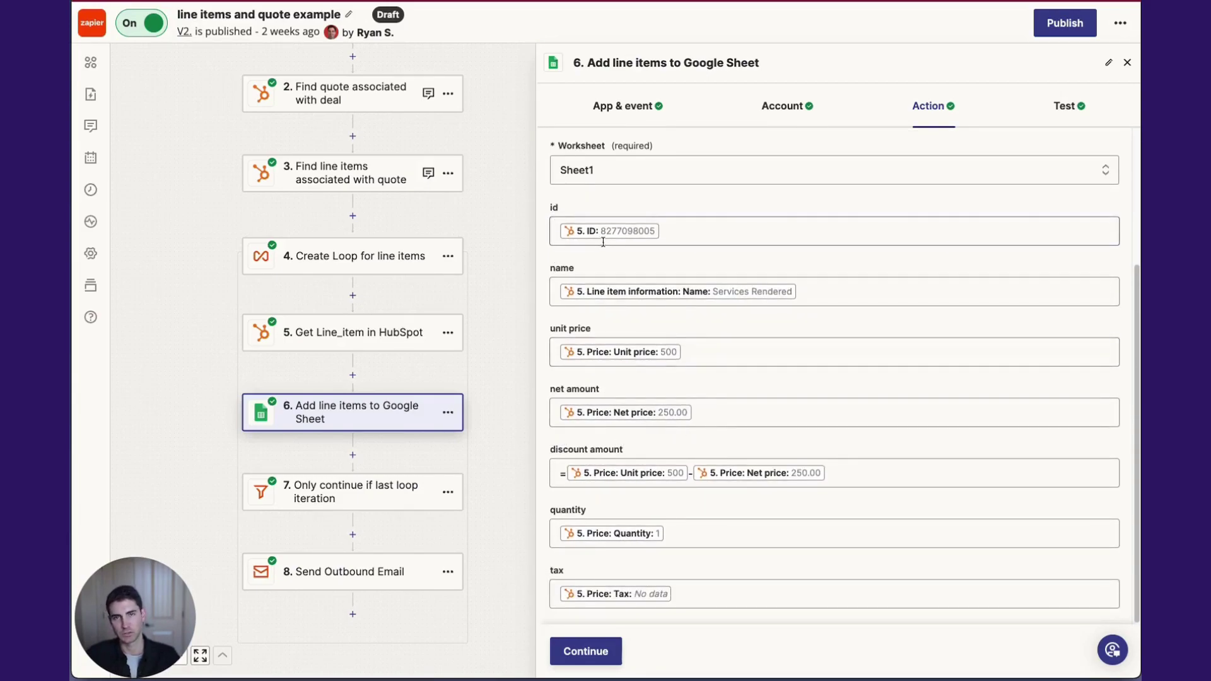
# Inspect the discount amount mapping, switch to the Google Sheets spreadsheet and check the discount amount formulas in E2 and E3
pyautogui.click(562, 478)
pyautogui.click(871, 452)
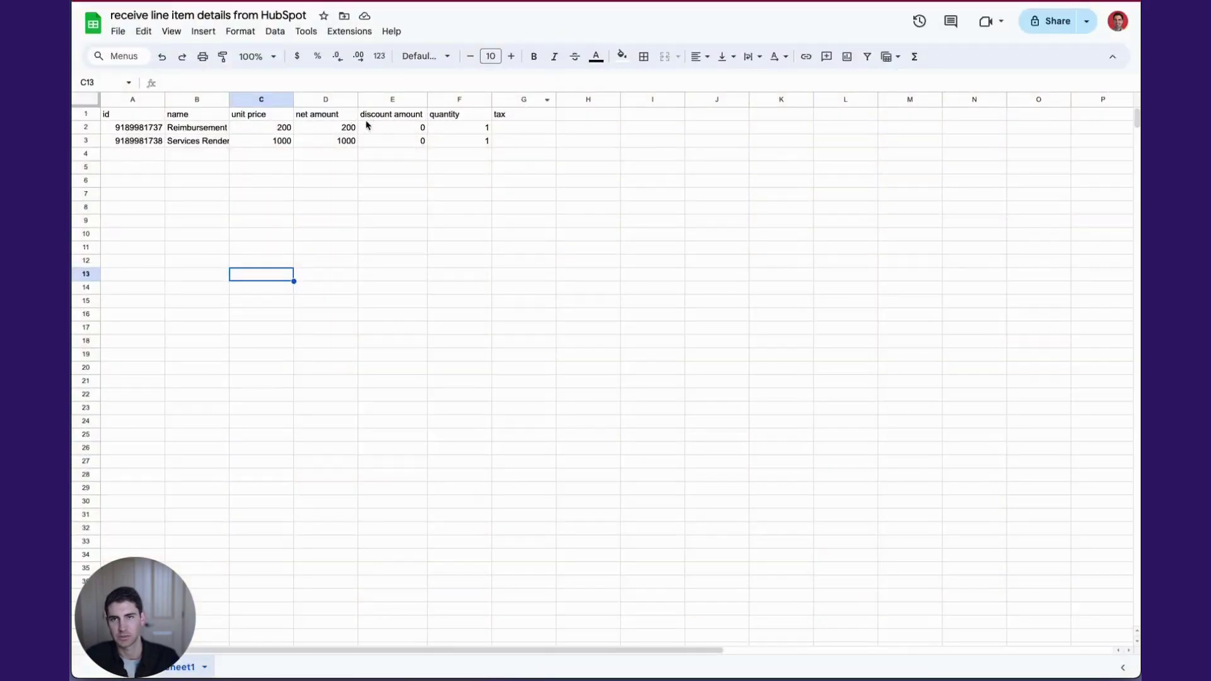
pyautogui.click(382, 129)
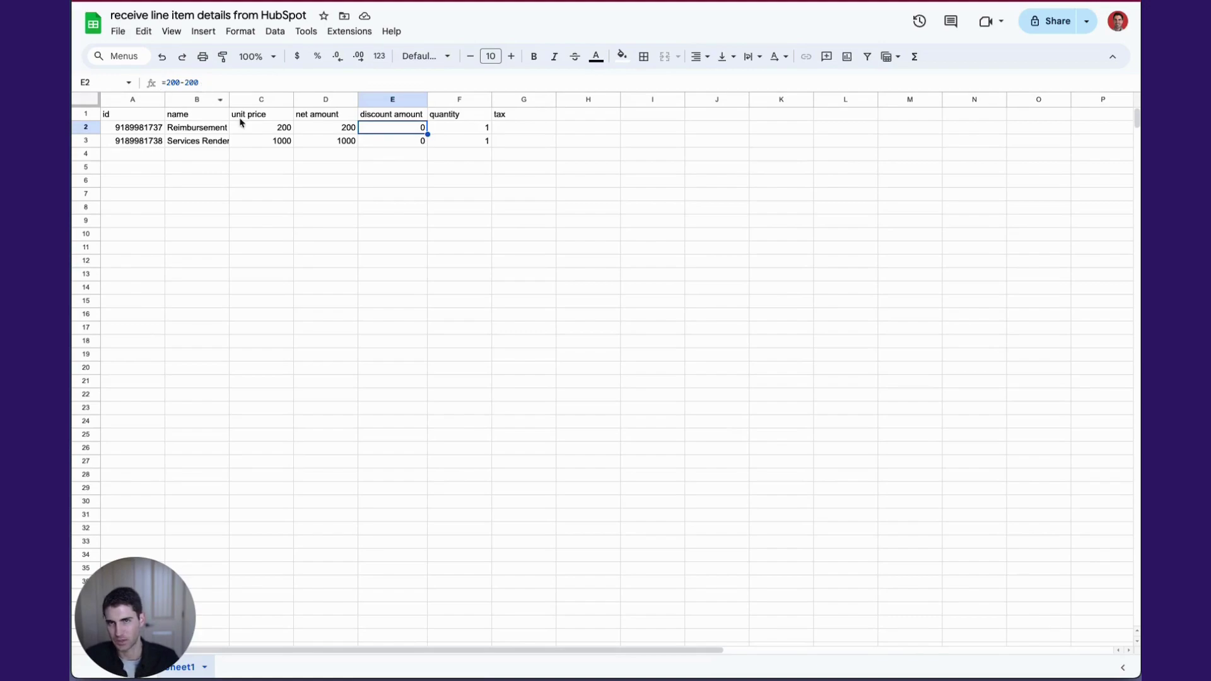
pyautogui.click(386, 142)
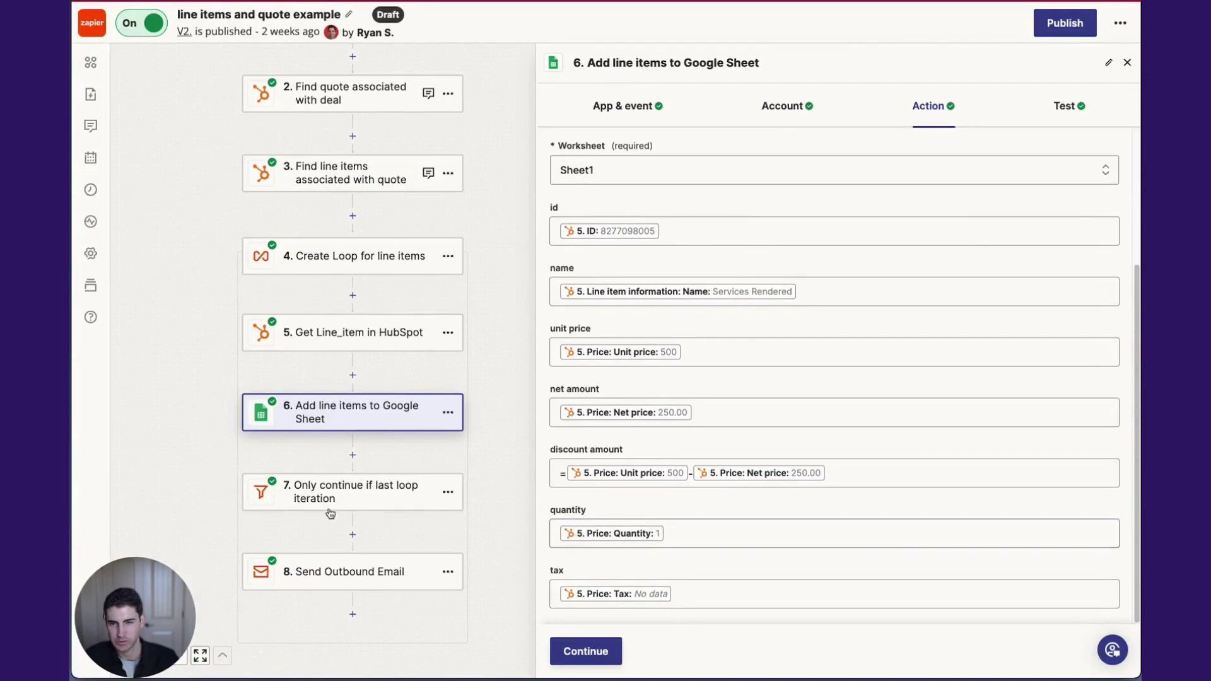
# In the "Only continue if last loop iteration" filter, choose "Loop Iteration Is Last" from the loop step as the condition's field
pyautogui.click(340, 485)
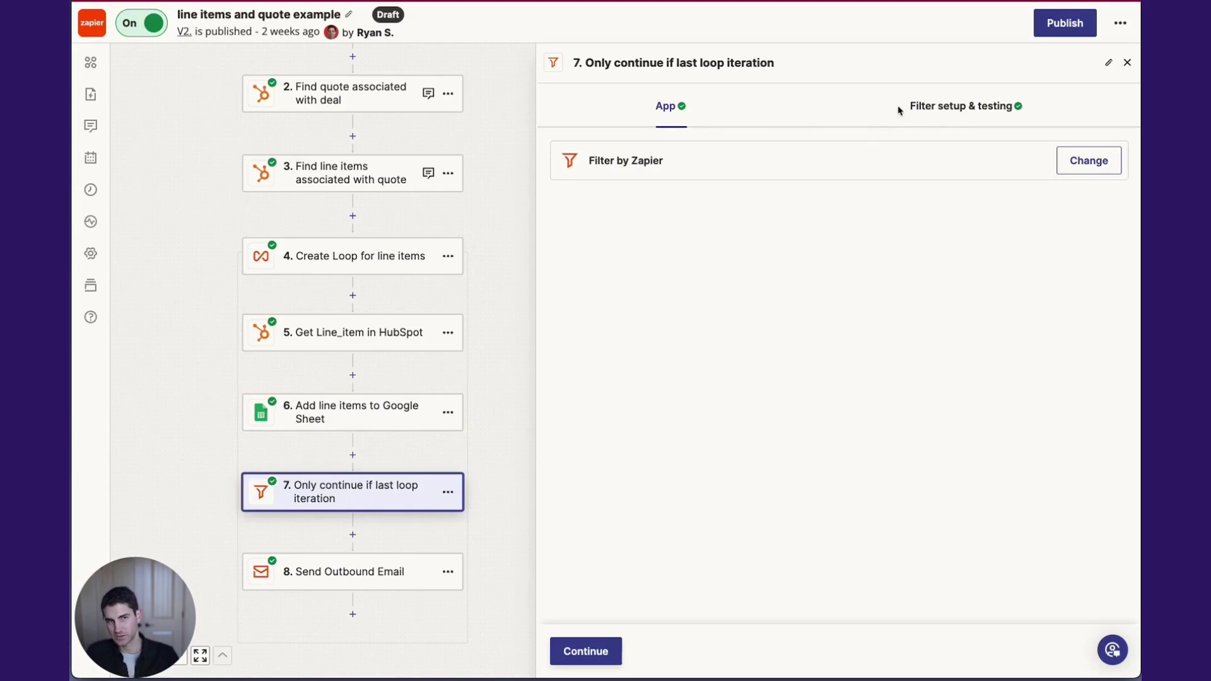
pyautogui.click(924, 105)
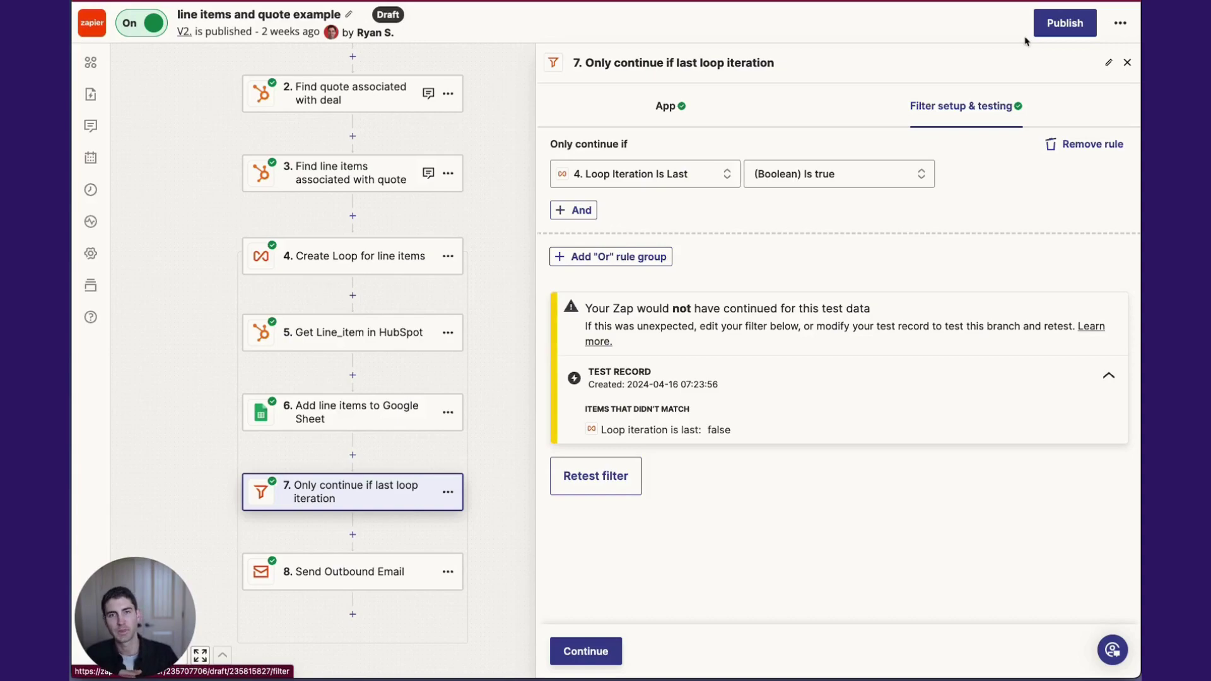
pyautogui.click(635, 167)
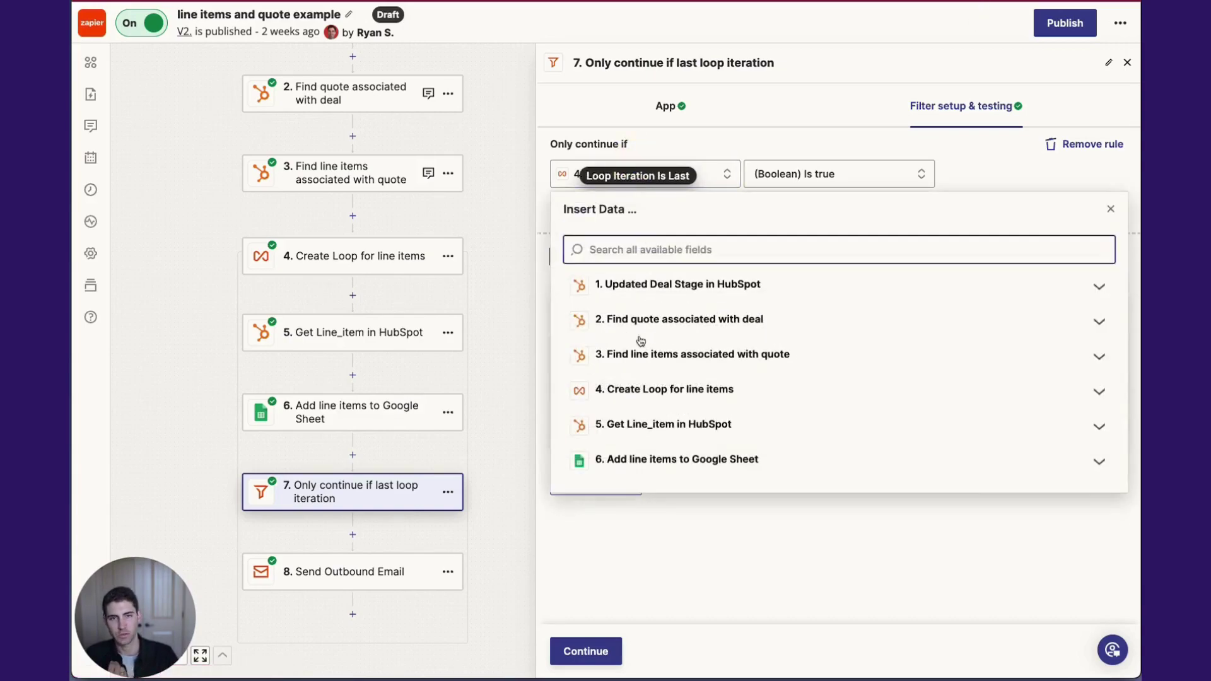
pyautogui.click(648, 391)
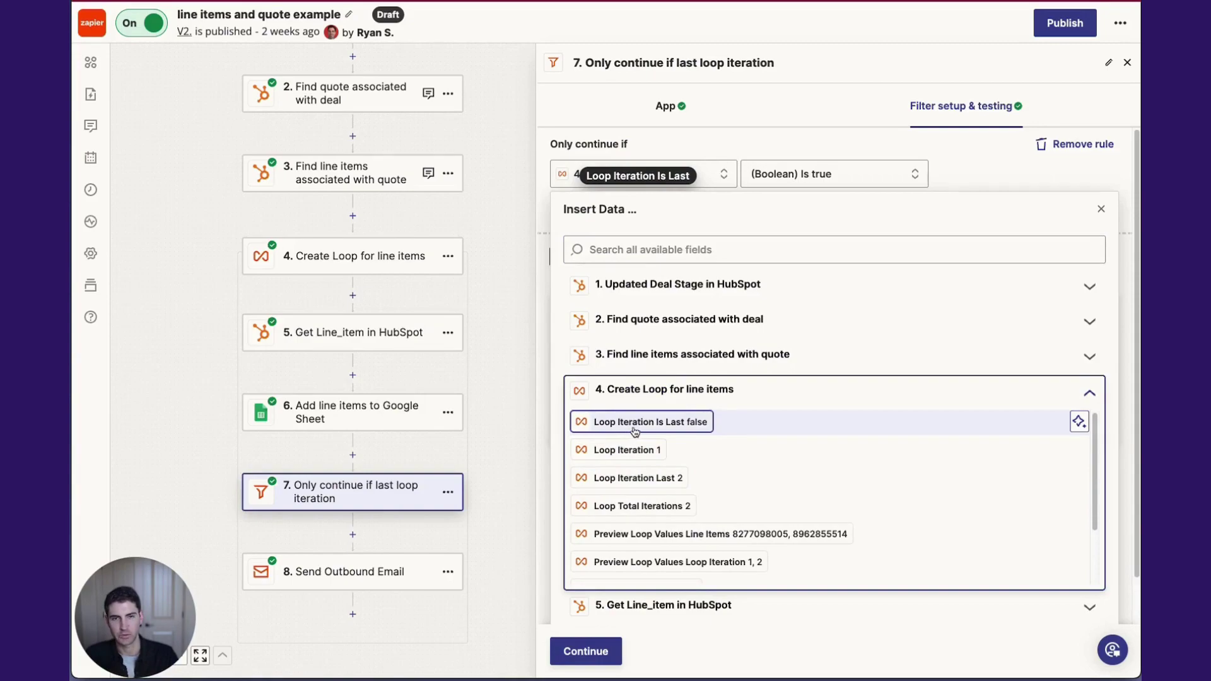
pyautogui.click(687, 428)
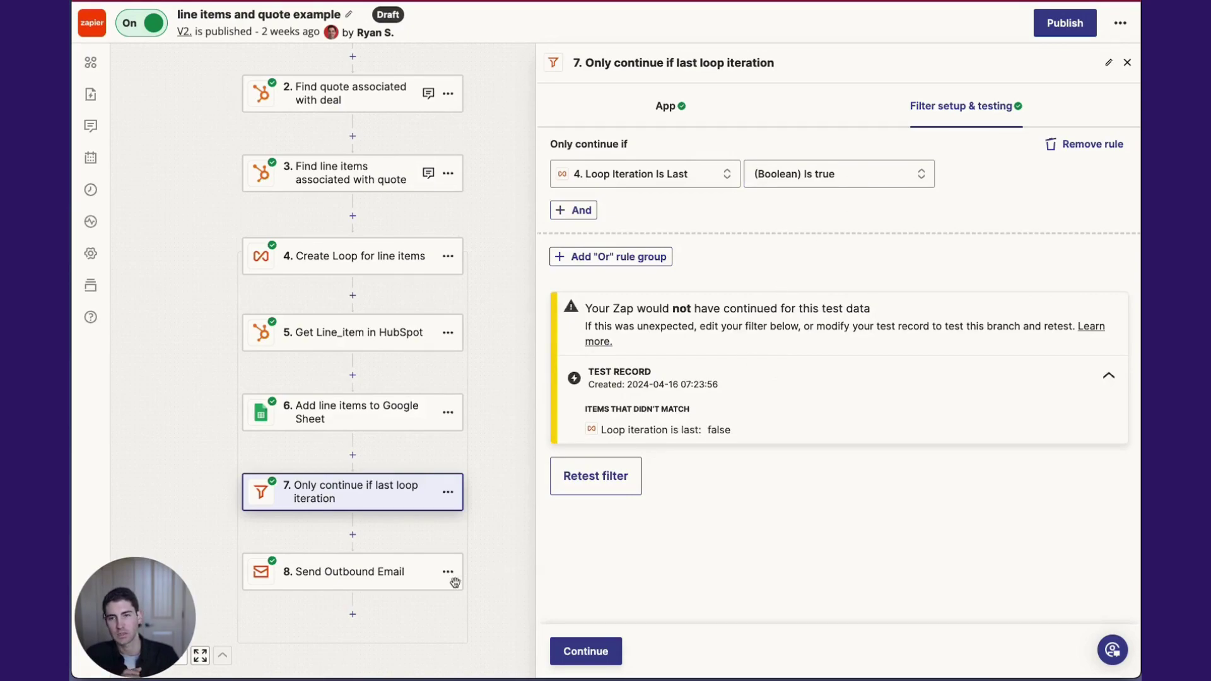
# Examine the event, recipient, subject, body and optional settings of the "Send Outbound Email" step
pyautogui.click(350, 570)
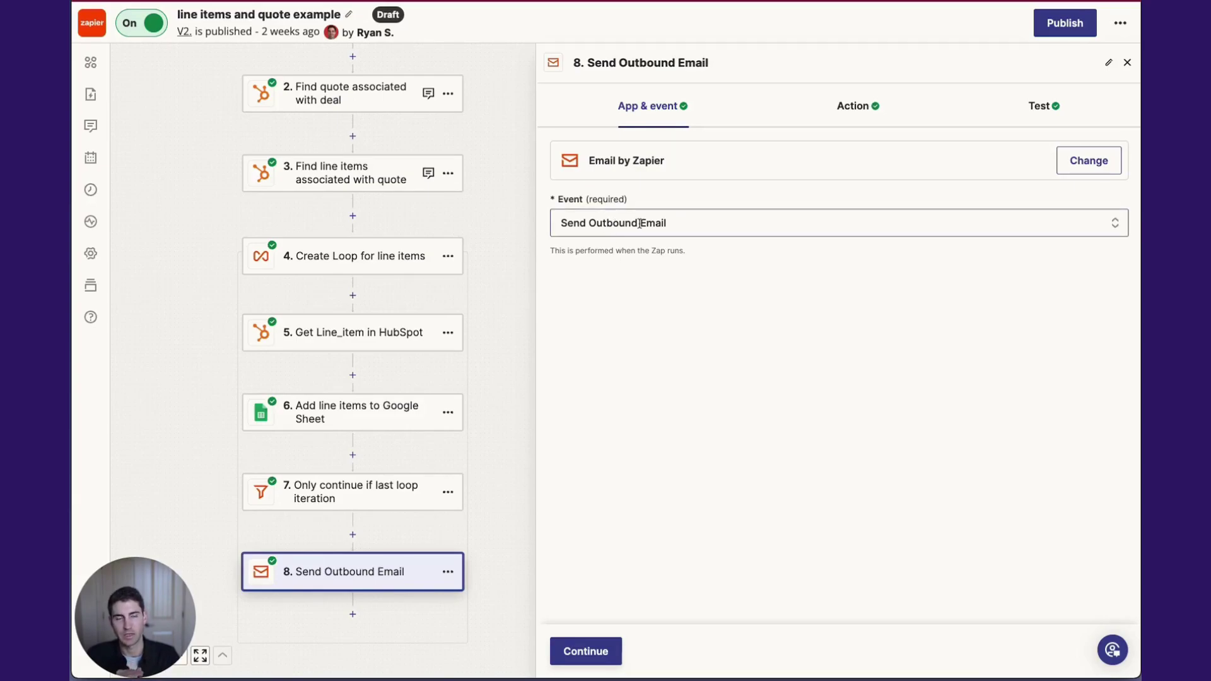
pyautogui.click(858, 109)
pyautogui.scroll(-2, 617, 276)
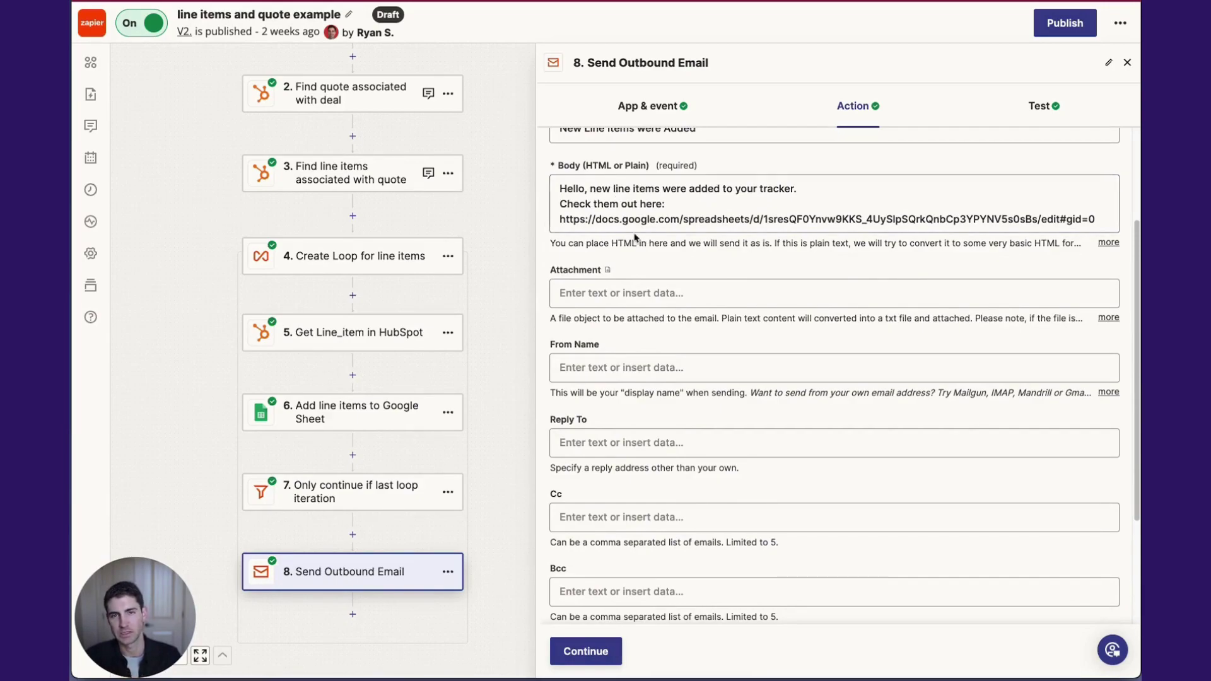
pyautogui.scroll(-2, 630, 232)
pyautogui.scroll(-1, 630, 232)
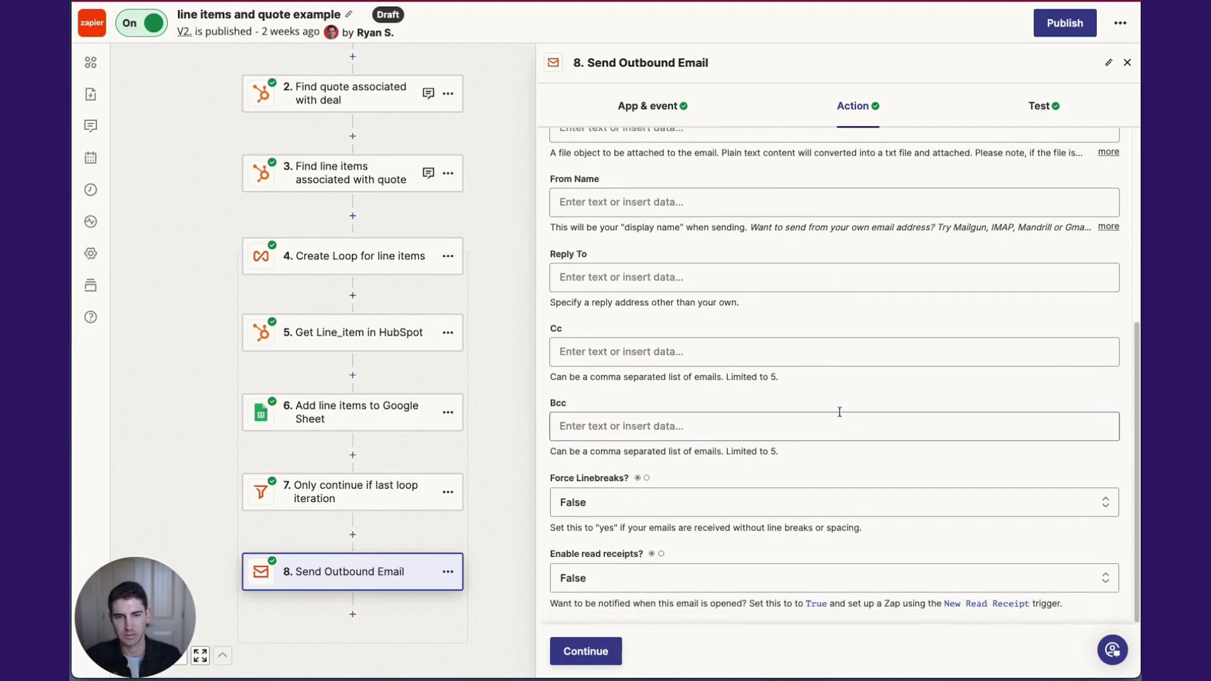
pyautogui.scroll(5, 858, 354)
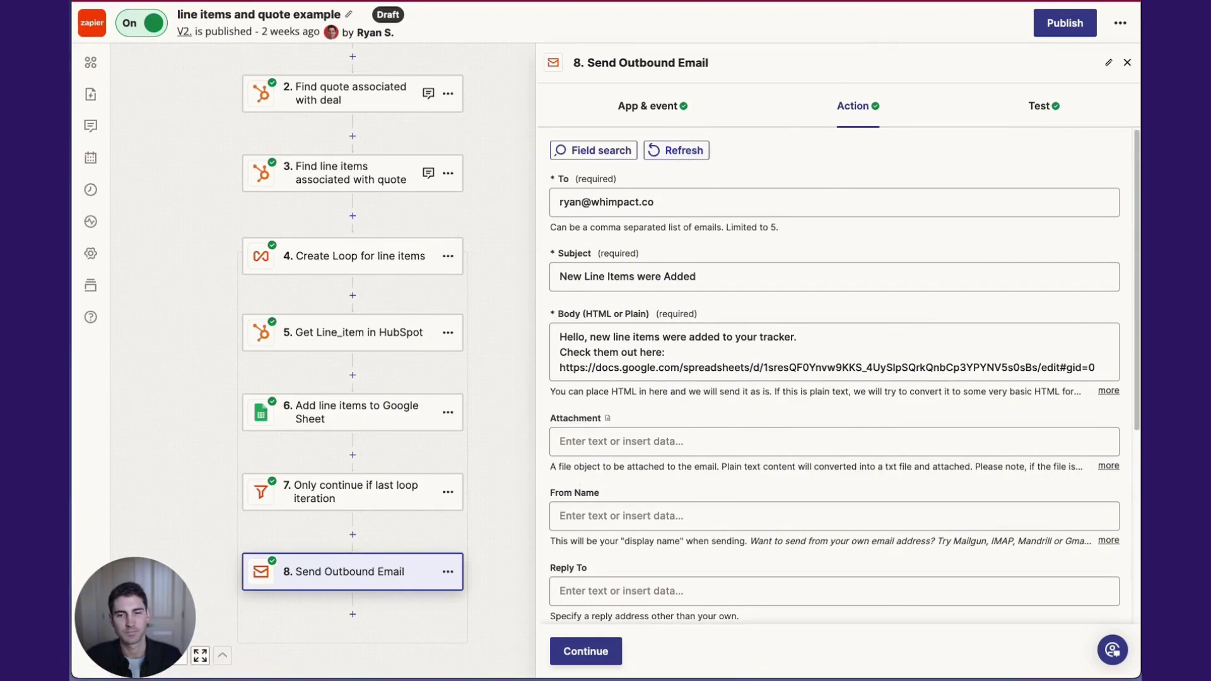
# Switch to the HubSpot Community thread "import quotes" and read the question about fetching line items associated with quotes
pyautogui.click(358, 2)
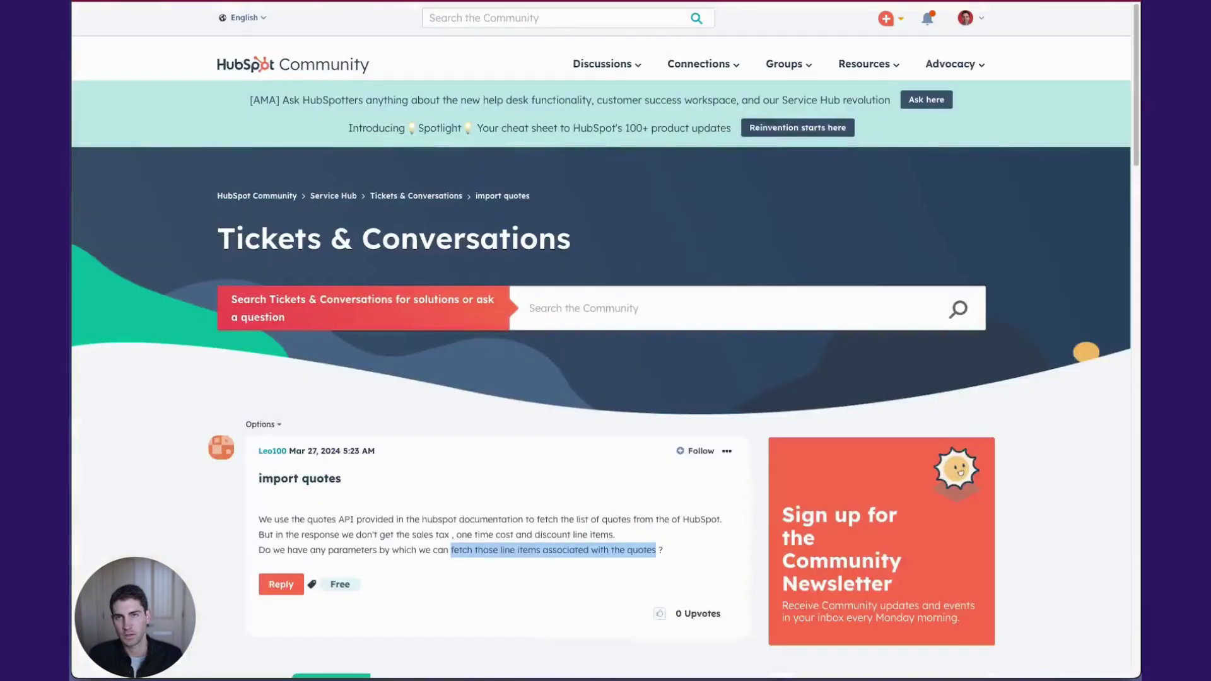
pyautogui.scroll(-1, 524, 364)
pyautogui.scroll(-2, 525, 363)
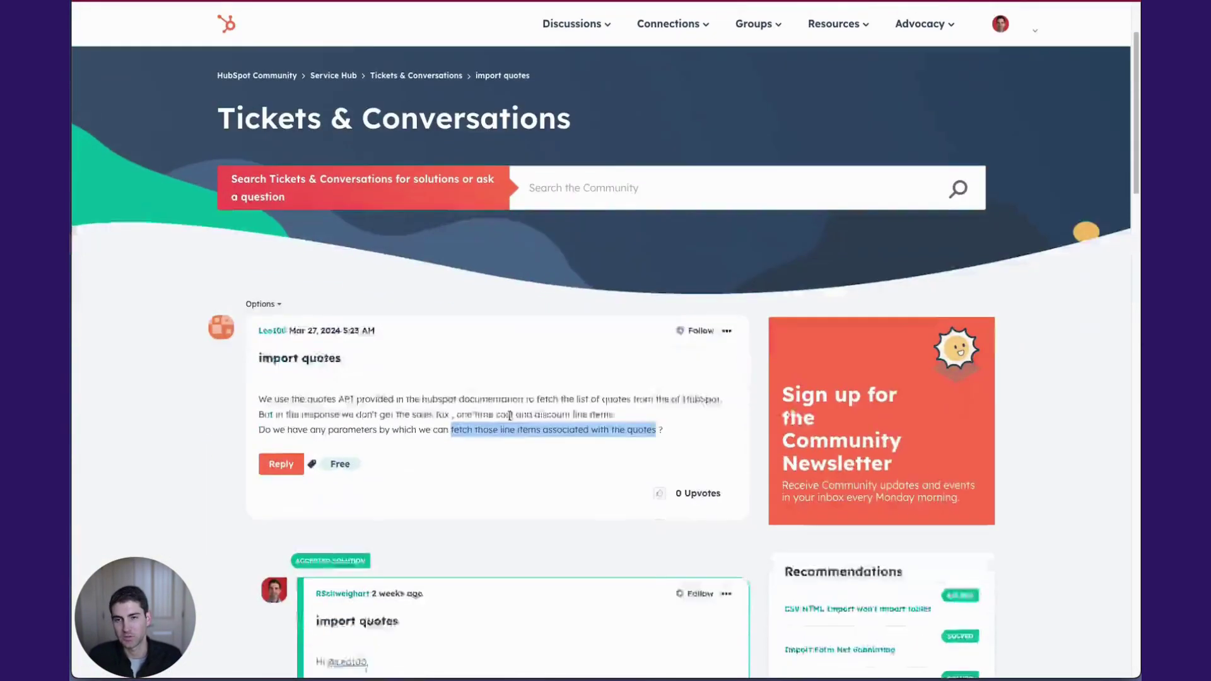
pyautogui.click(352, 375)
pyautogui.scroll(-2, 413, 391)
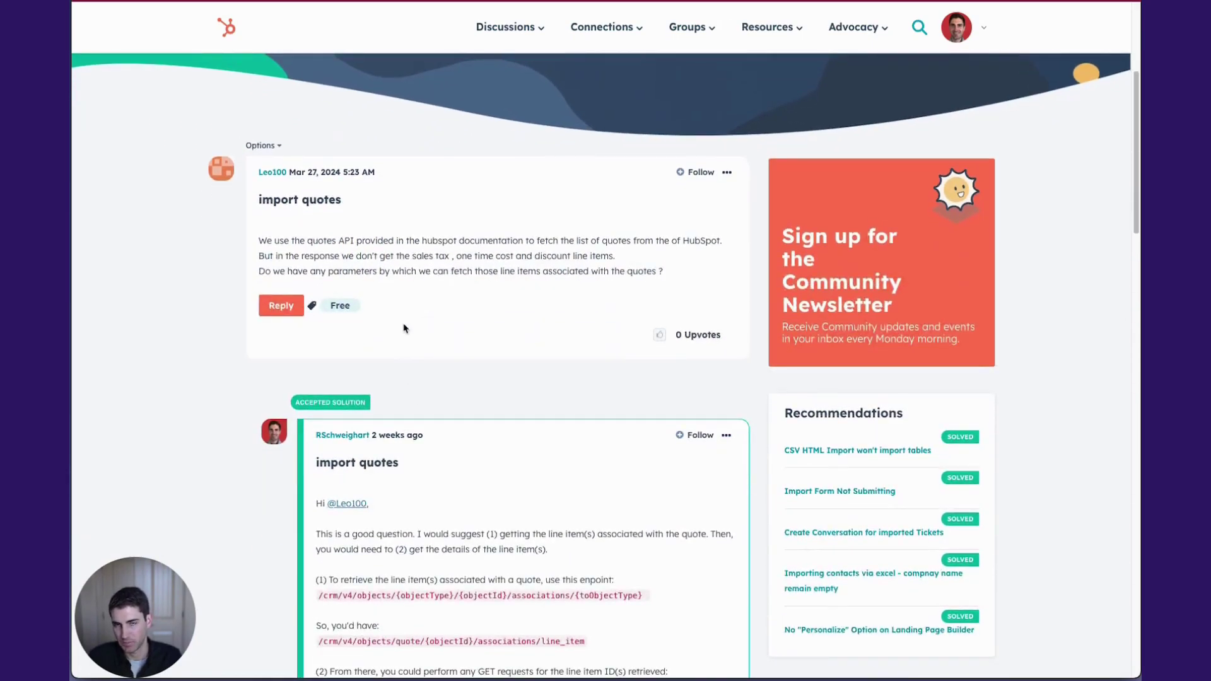
# Read the thread's accepted solution, including the API endpoints for retrieving a quote's associated line items and their details
pyautogui.scroll(-2, 406, 286)
pyautogui.scroll(-2, 437, 430)
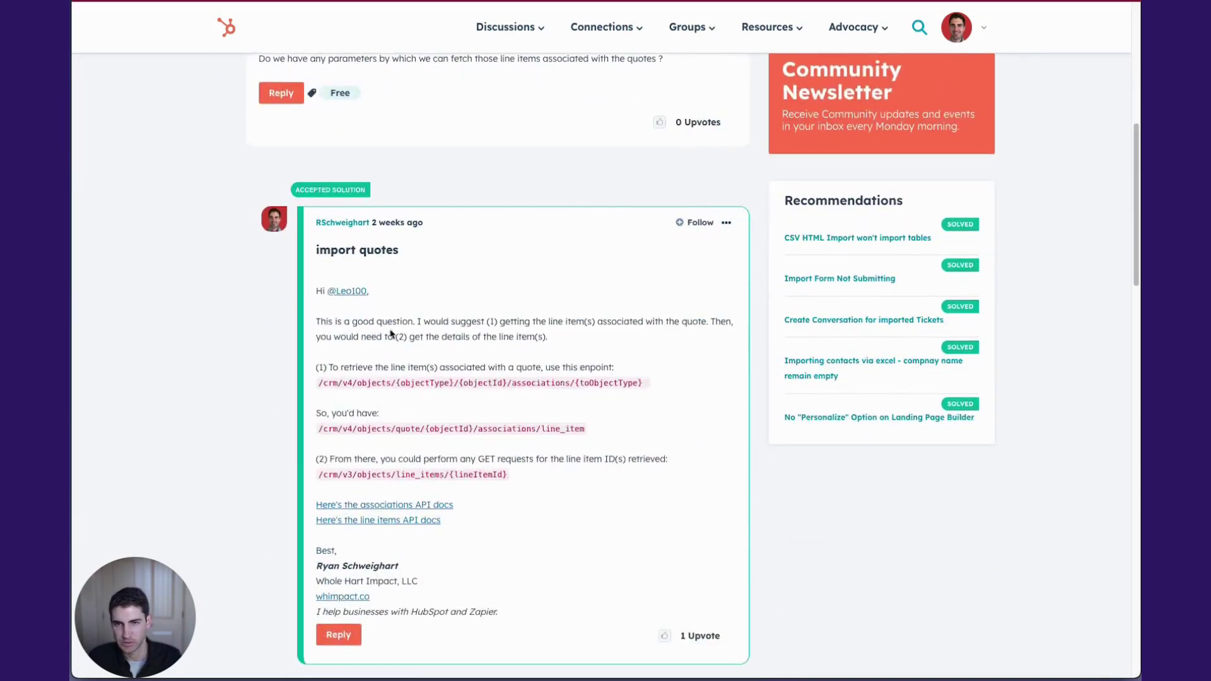
pyautogui.scroll(-1, 391, 331)
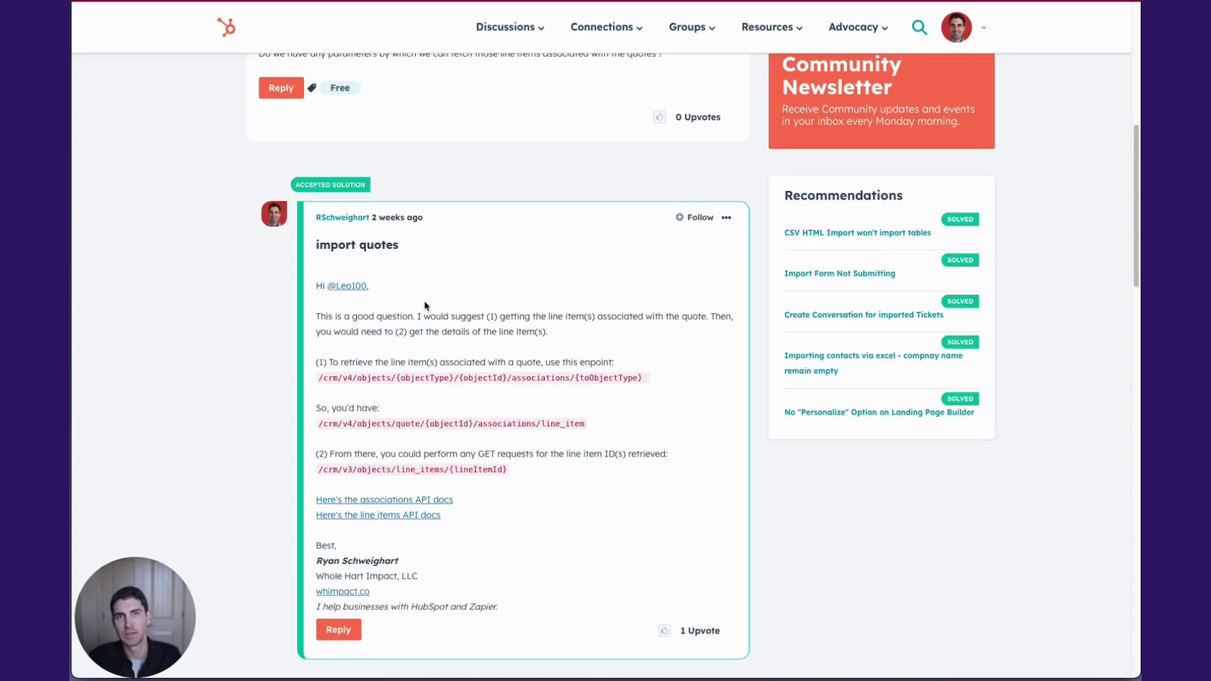
pyautogui.scroll(-1, 417, 372)
pyautogui.moveTo(375, 377); pyautogui.dragTo(414, 377)
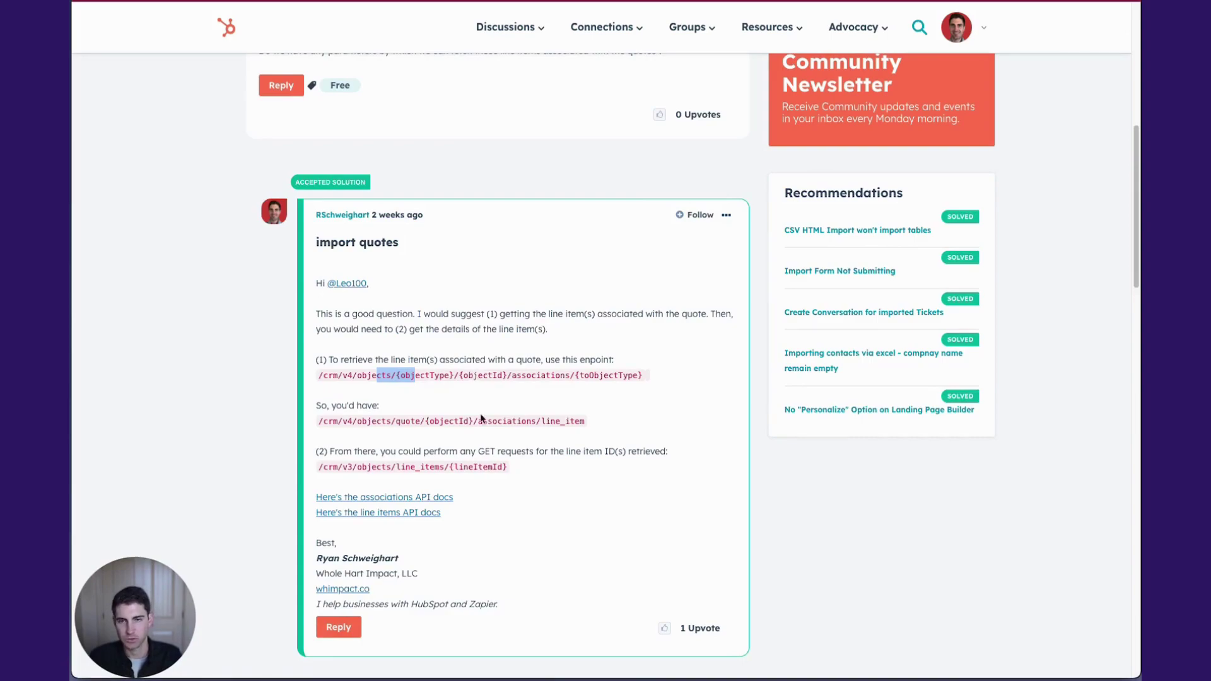
pyautogui.click(452, 410)
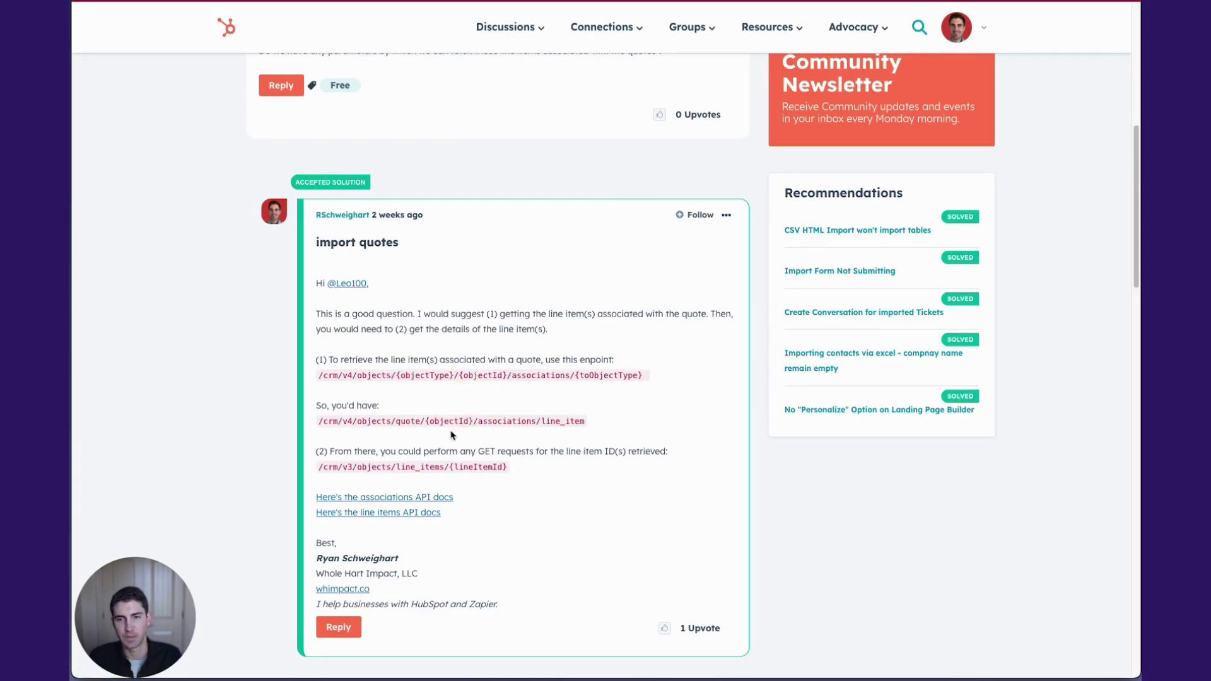
pyautogui.scroll(1, 540, 253)
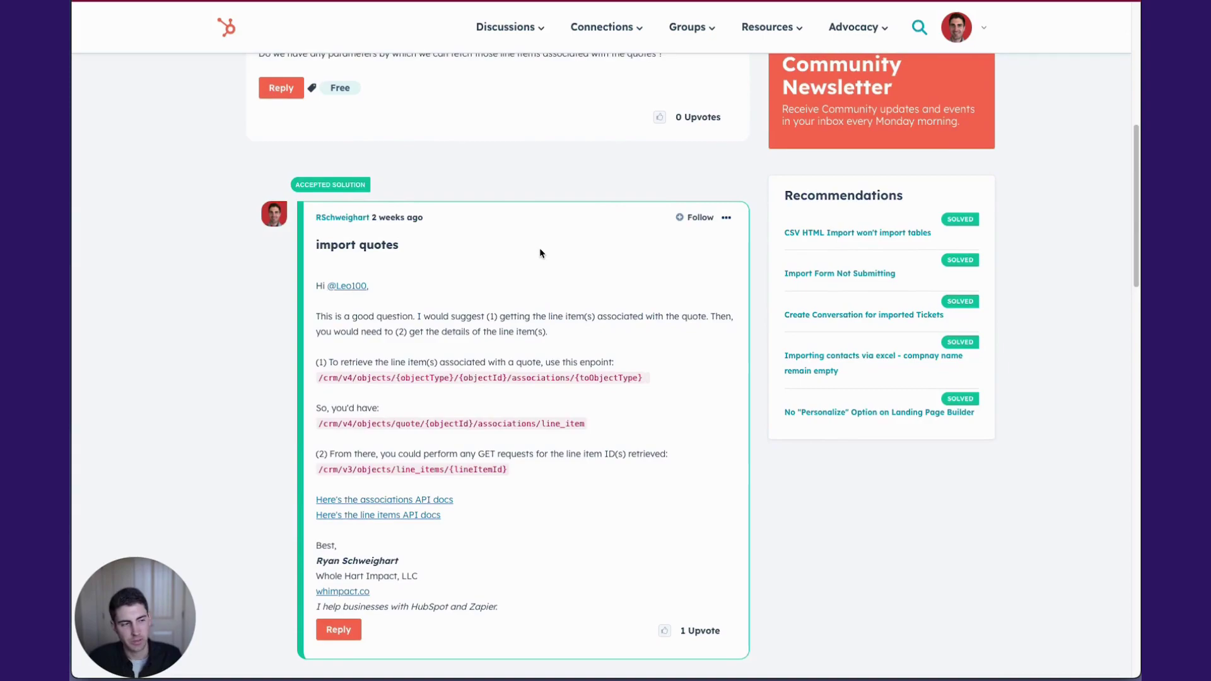